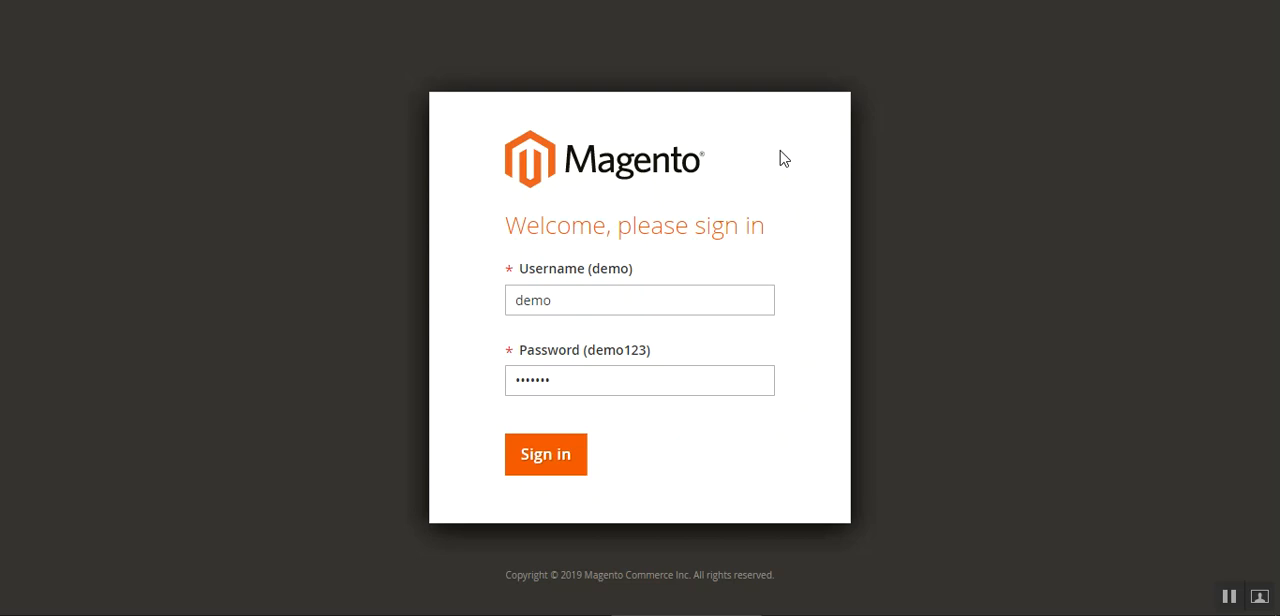
Sign in to the admin panel with the prefilled credentials and open the store configuration
{"action": "left_click", "coordinate": [550, 466]}
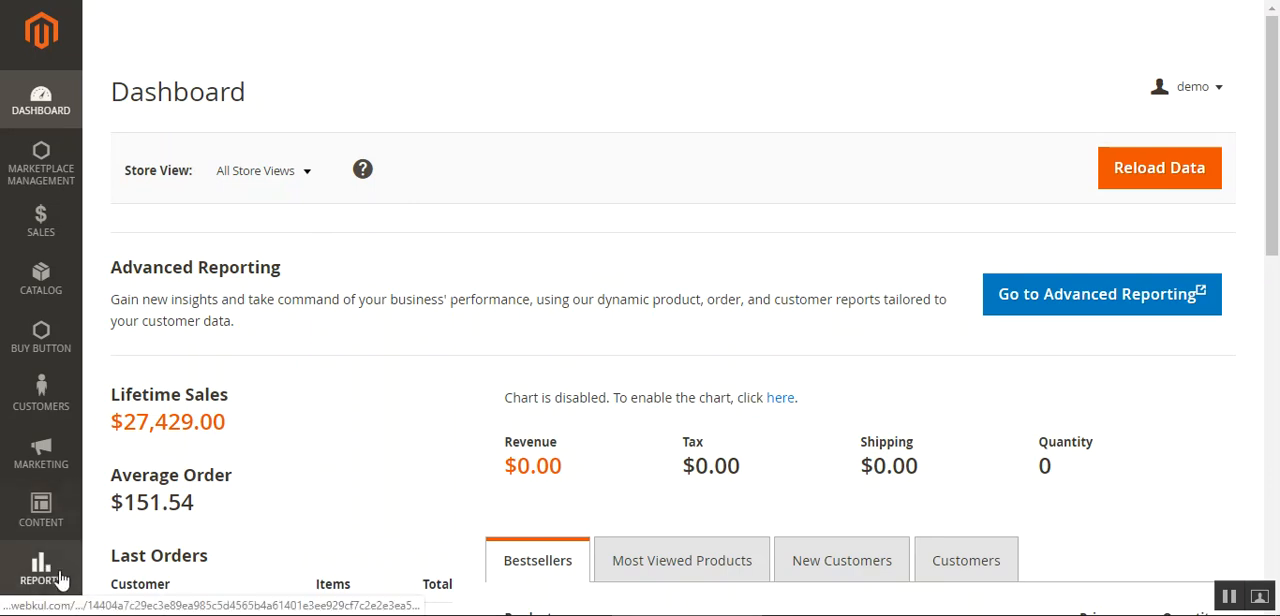
{"action": "scroll", "coordinate": [143, 510], "scroll_direction": "down", "scroll_amount": 5}
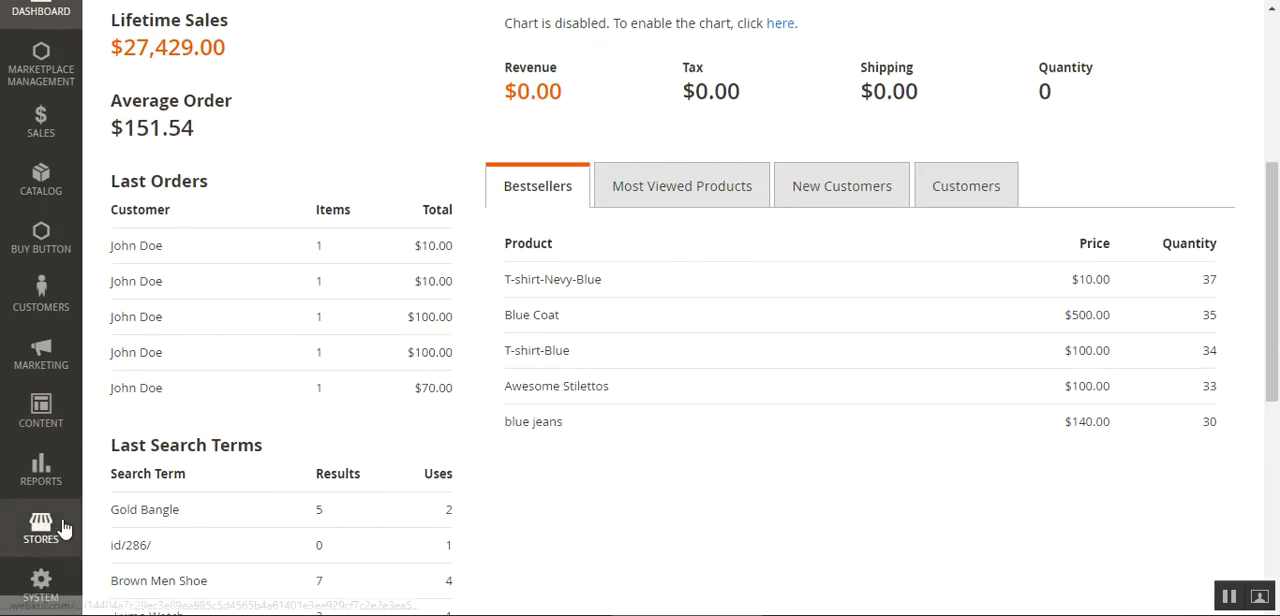
{"action": "left_click", "coordinate": [41, 530]}
{"action": "scroll", "coordinate": [280, 166], "scroll_direction": "up", "scroll_amount": 1}
{"action": "left_click", "coordinate": [197, 170]}
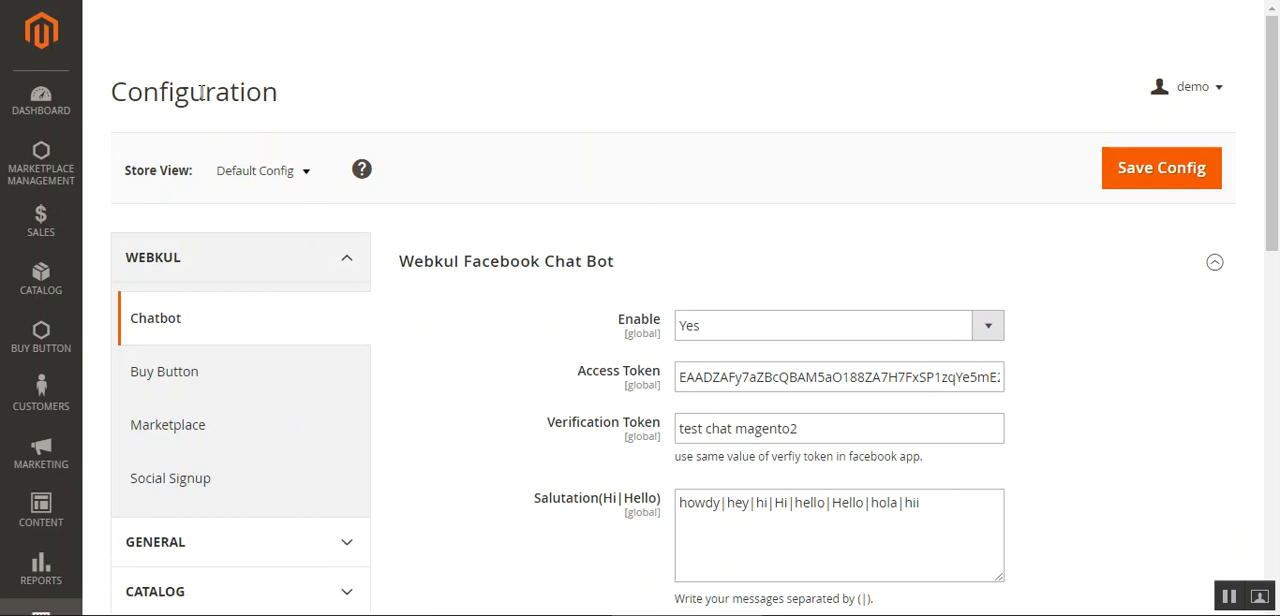
Open the Social Signup settings in the Webkul group of the configuration
{"action": "left_click_drag", "start_coordinate": [160, 92], "coordinate": [247, 92]}
{"action": "left_click", "coordinate": [200, 225]}
{"action": "scroll", "coordinate": [210, 420], "scroll_direction": "down", "scroll_amount": 2}
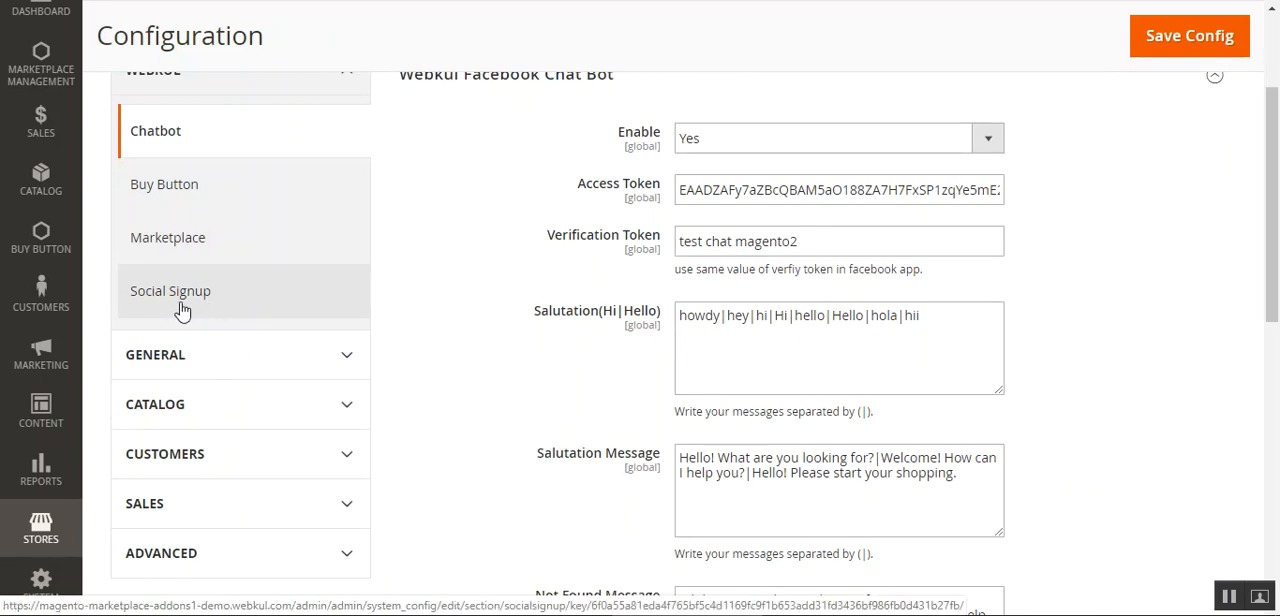
{"action": "left_click", "coordinate": [181, 311]}
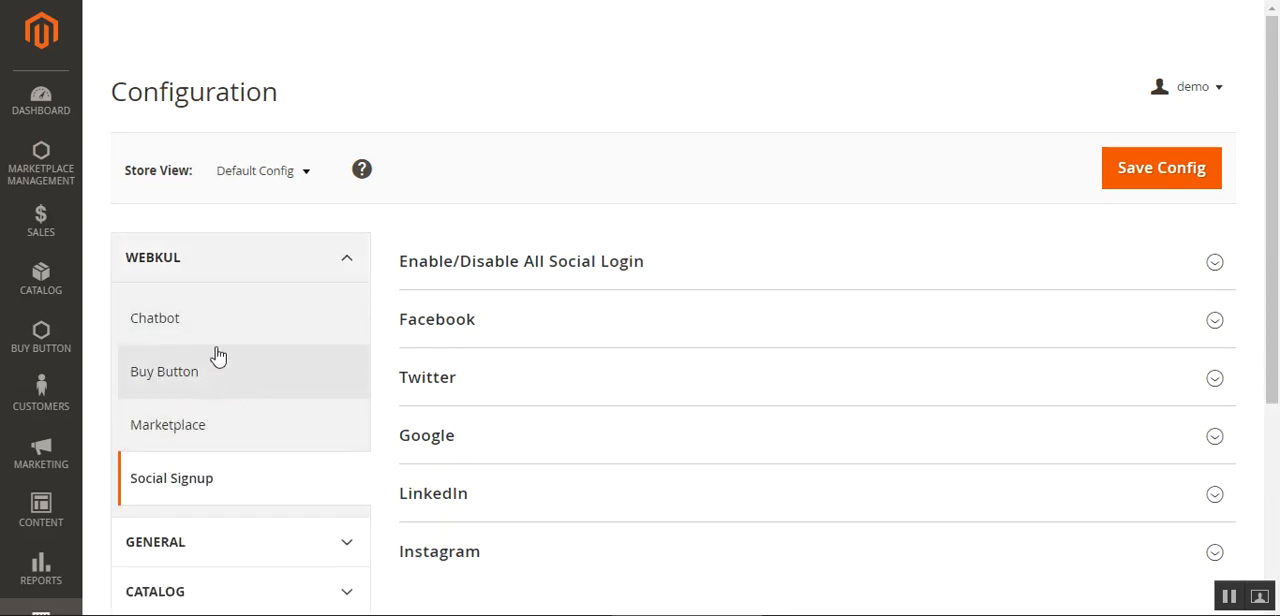
Expand the Enable/Disable All Social Login section and set its status to enable
{"action": "scroll", "coordinate": [1277, 181], "scroll_direction": "down", "scroll_amount": 1}
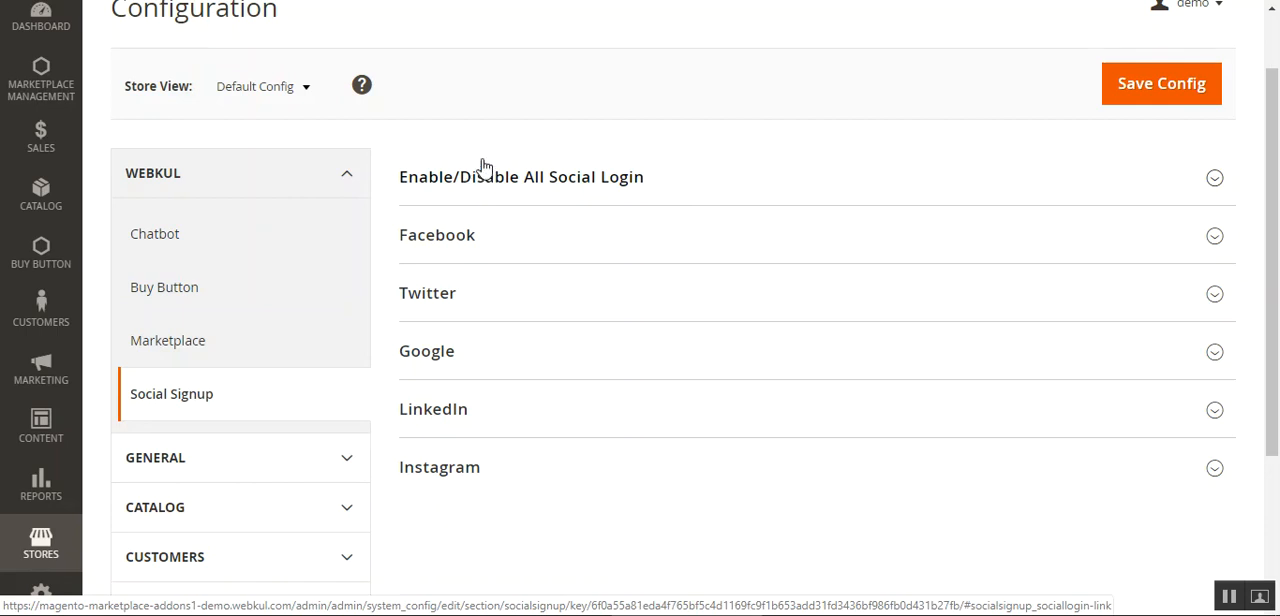
{"action": "left_click", "coordinate": [510, 190]}
{"action": "left_click", "coordinate": [748, 259]}
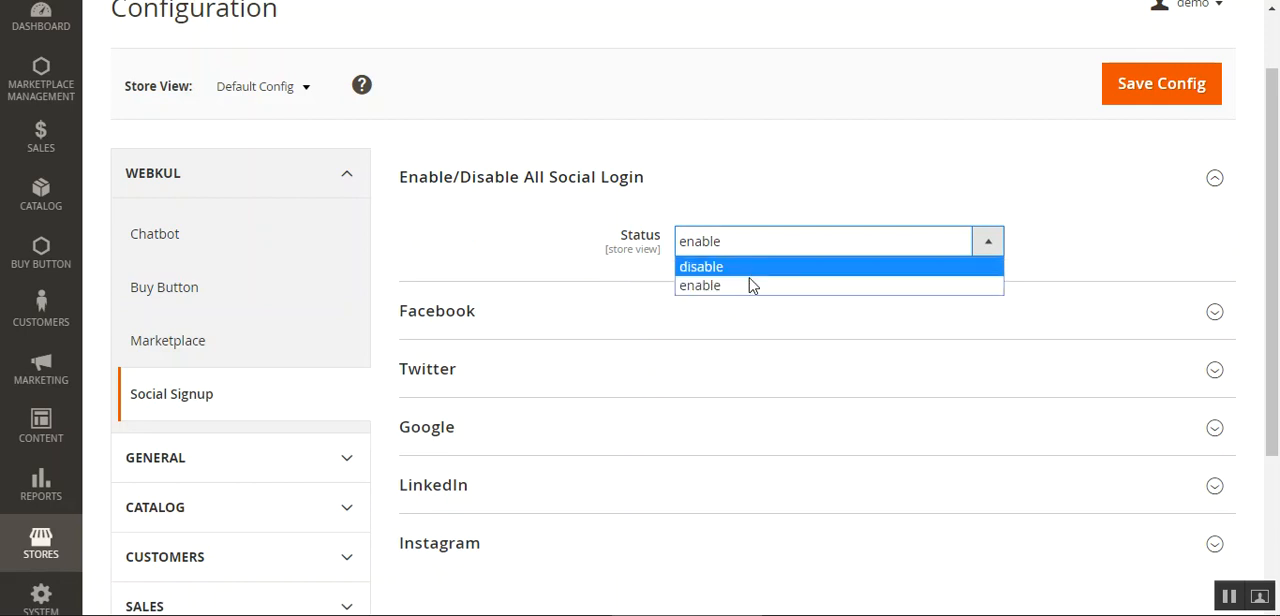
{"action": "left_click", "coordinate": [750, 289]}
Set the status of all social logins to disable
{"action": "scroll", "coordinate": [443, 338], "scroll_direction": "down", "scroll_amount": 1}
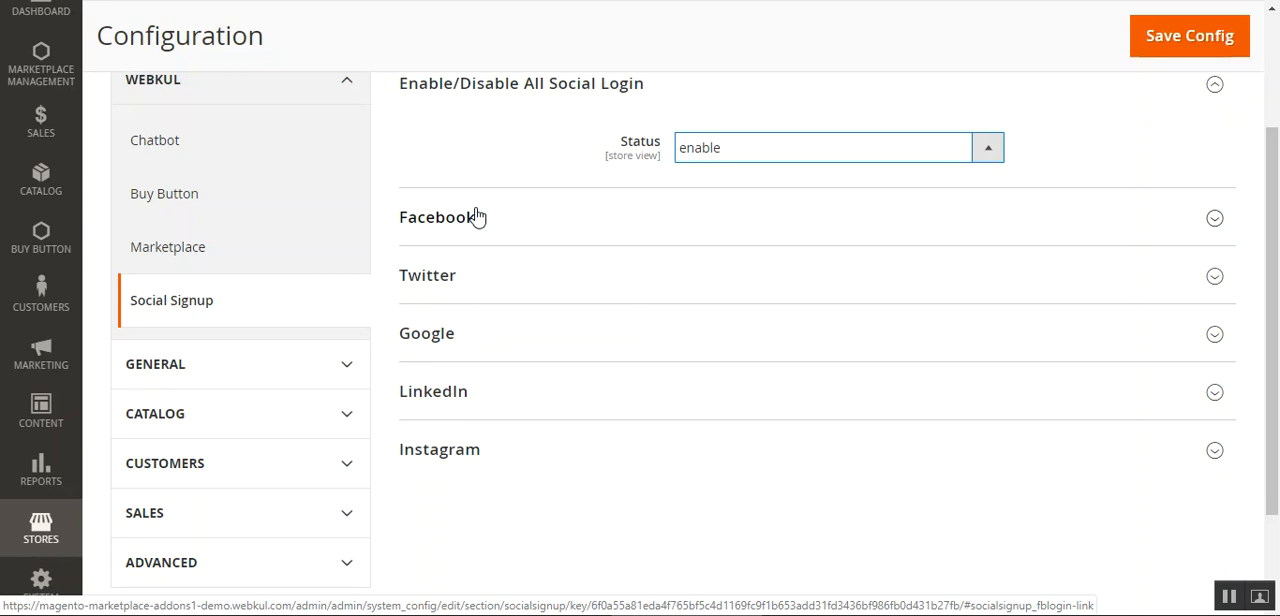
{"action": "left_click", "coordinate": [774, 157]}
{"action": "left_click", "coordinate": [763, 184]}
{"action": "scroll", "coordinate": [877, 183], "scroll_direction": "up", "scroll_amount": 2}
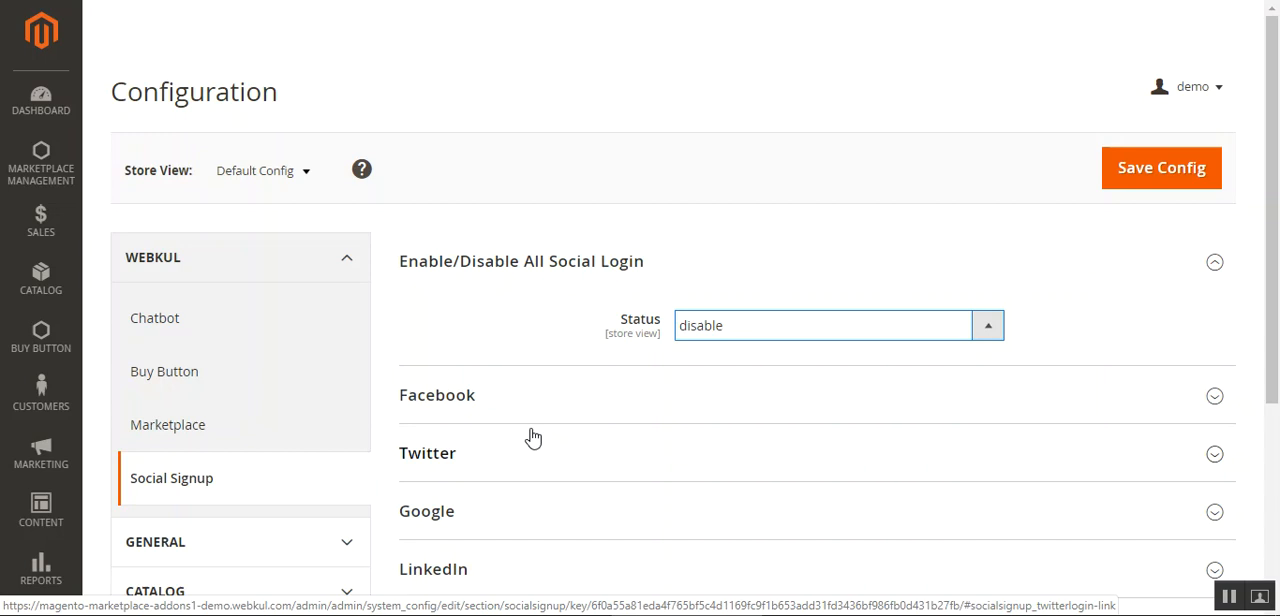
Switch the status of all social logins back to enable
{"action": "left_click", "coordinate": [730, 336]}
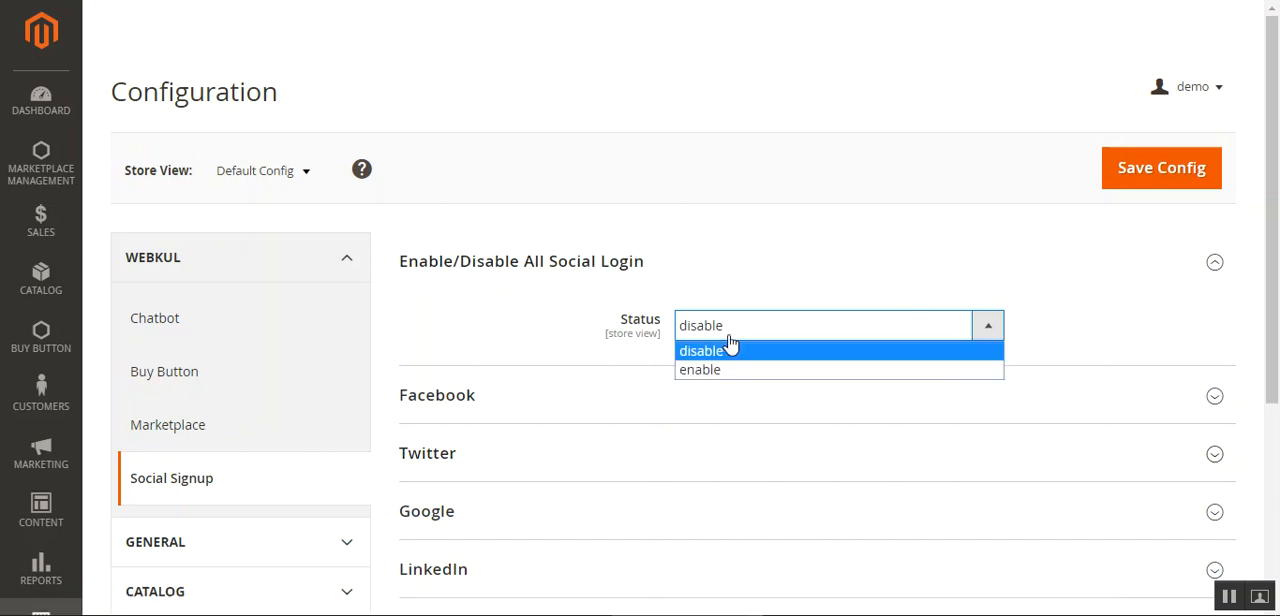
{"action": "left_click", "coordinate": [722, 372]}
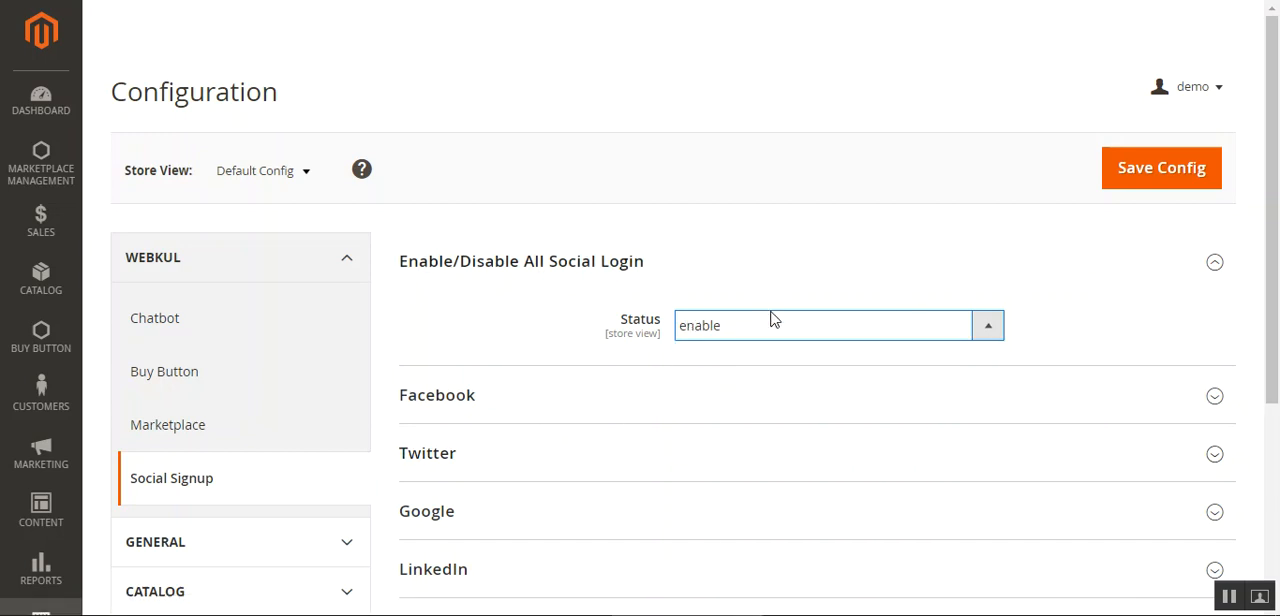
{"action": "scroll", "coordinate": [1278, 115], "scroll_direction": "down", "scroll_amount": 1}
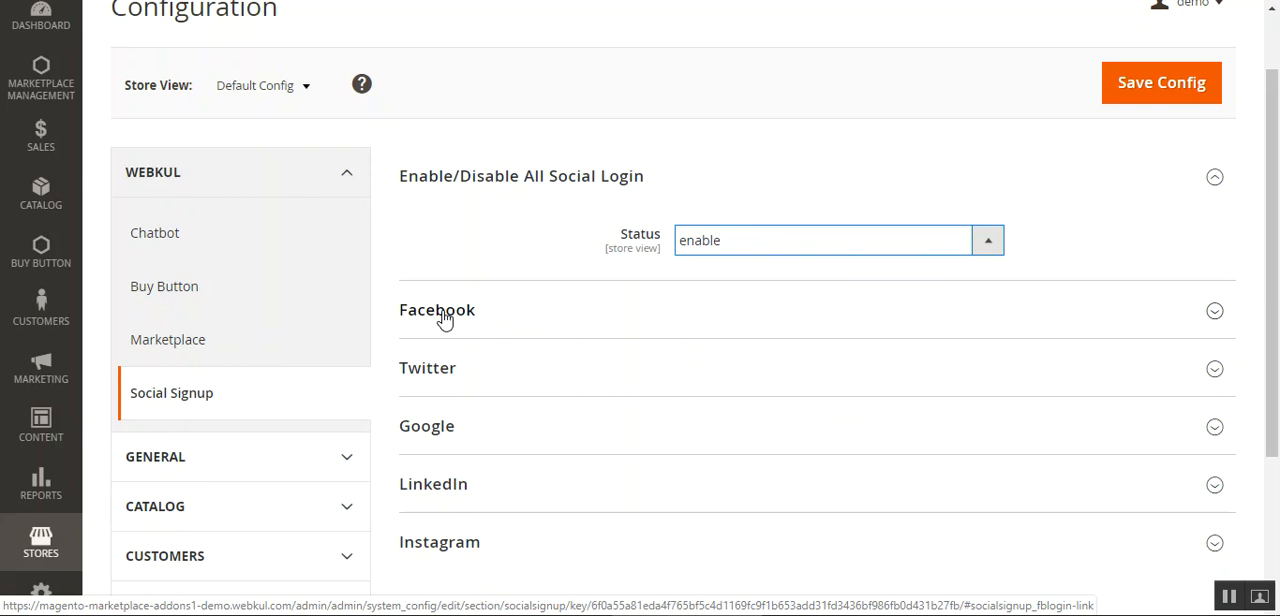
{"action": "scroll", "coordinate": [1262, 245], "scroll_direction": "down", "scroll_amount": 1}
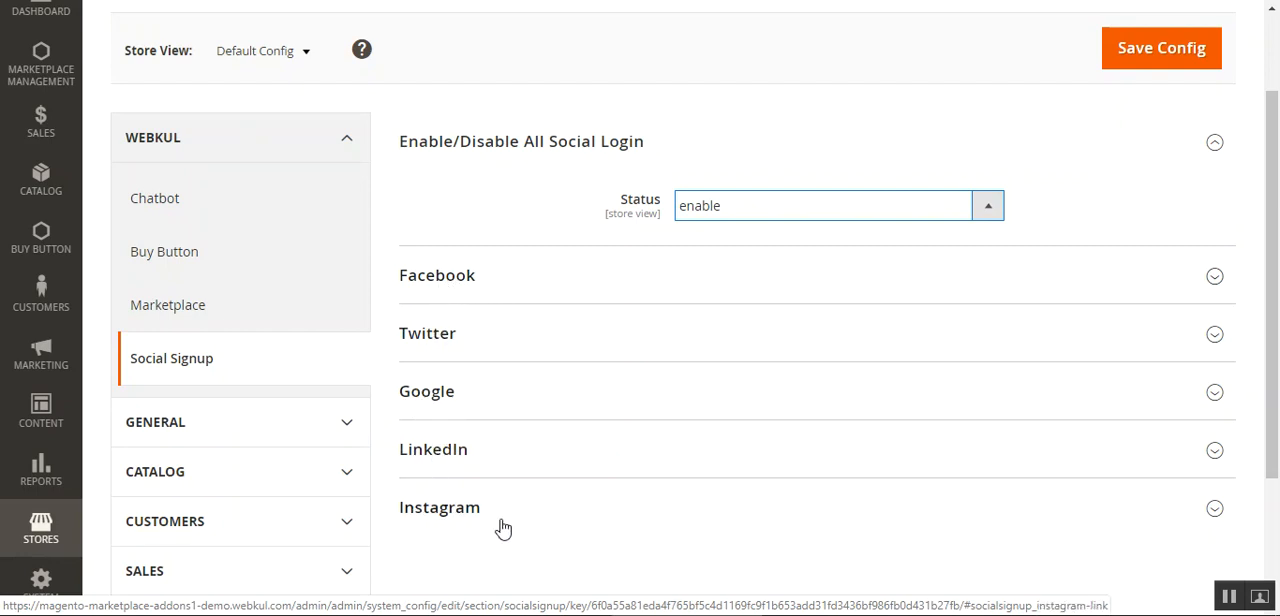
Expand the Facebook section and delete the trailing digits of its Application Id
{"action": "left_click", "coordinate": [470, 284]}
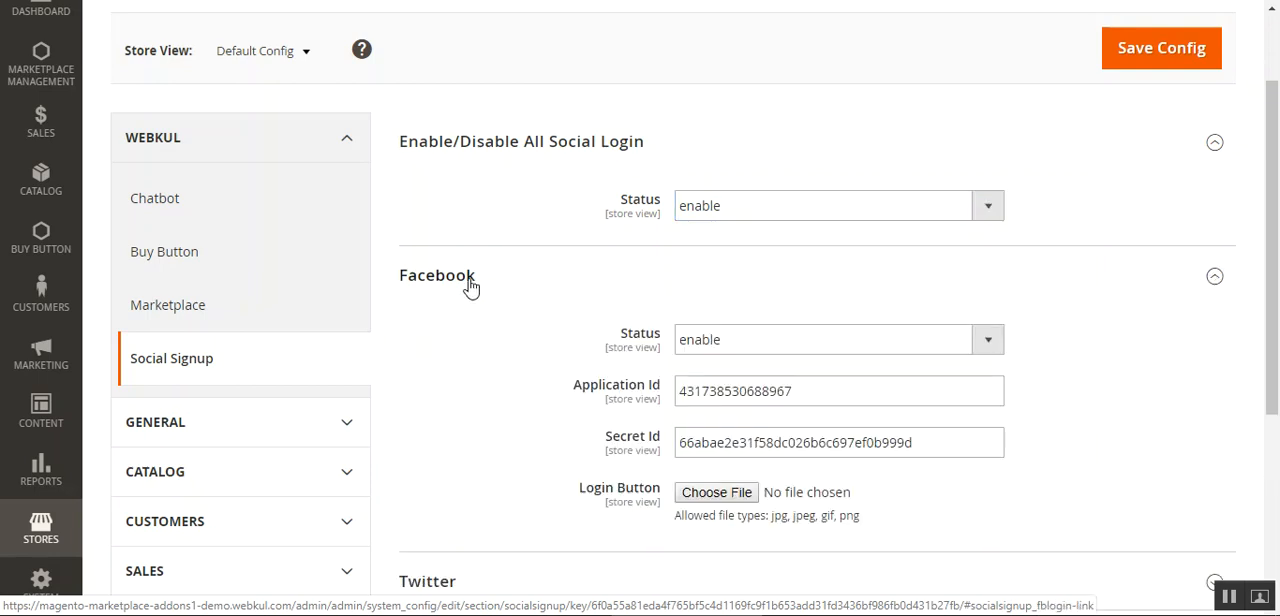
{"action": "scroll", "coordinate": [549, 366], "scroll_direction": "down", "scroll_amount": 2}
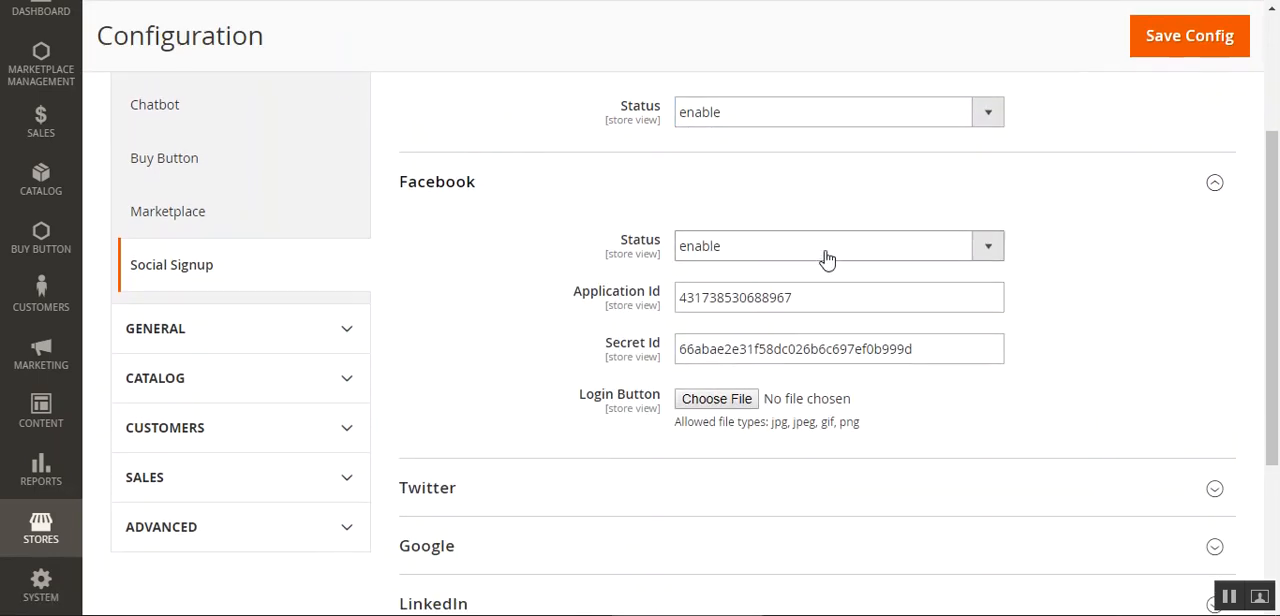
{"action": "left_click_drag", "start_coordinate": [794, 297], "coordinate": [716, 297]}
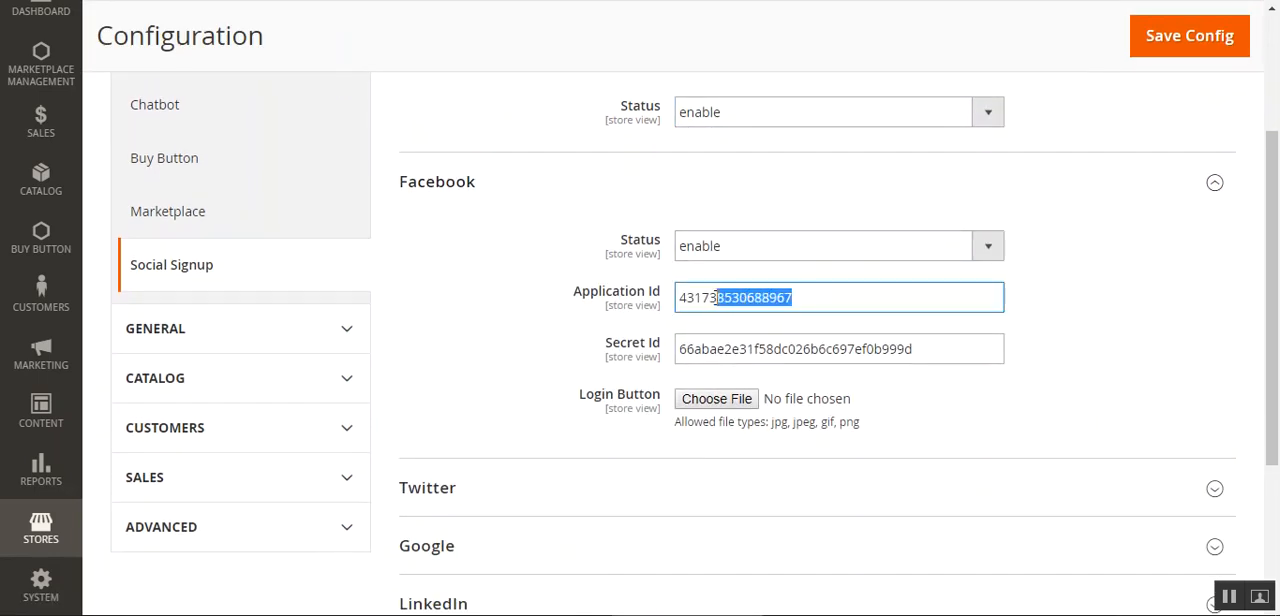
{"action": "key", "text": "BackSpace"}
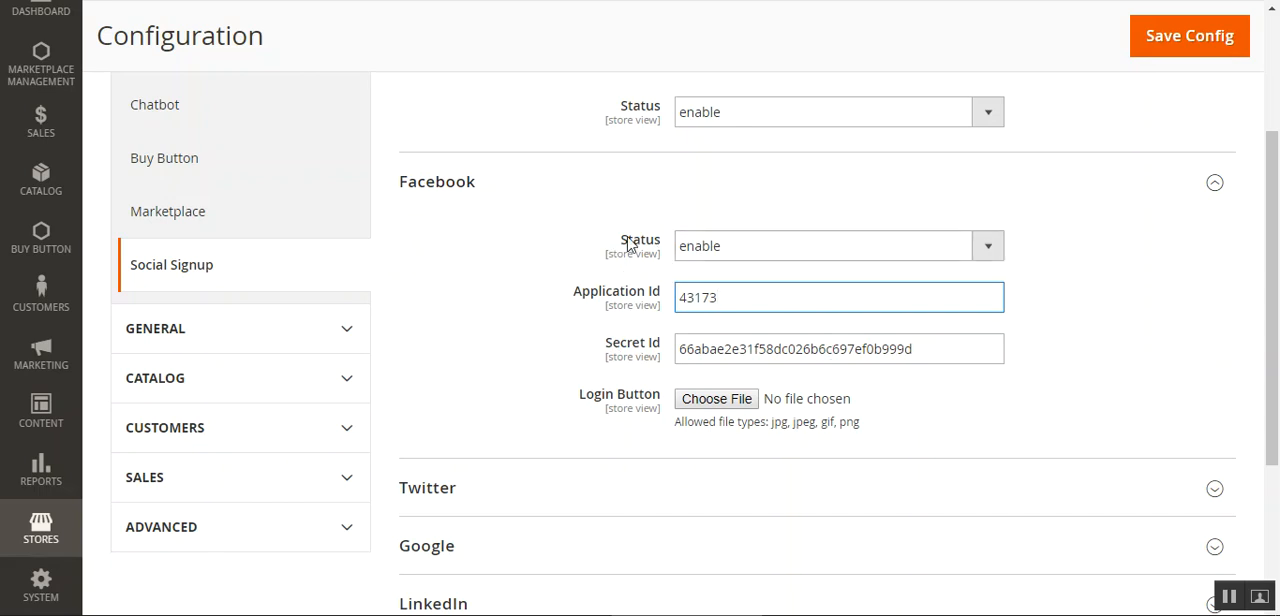
Select enable as the status of the Facebook login
{"action": "left_click", "coordinate": [779, 252]}
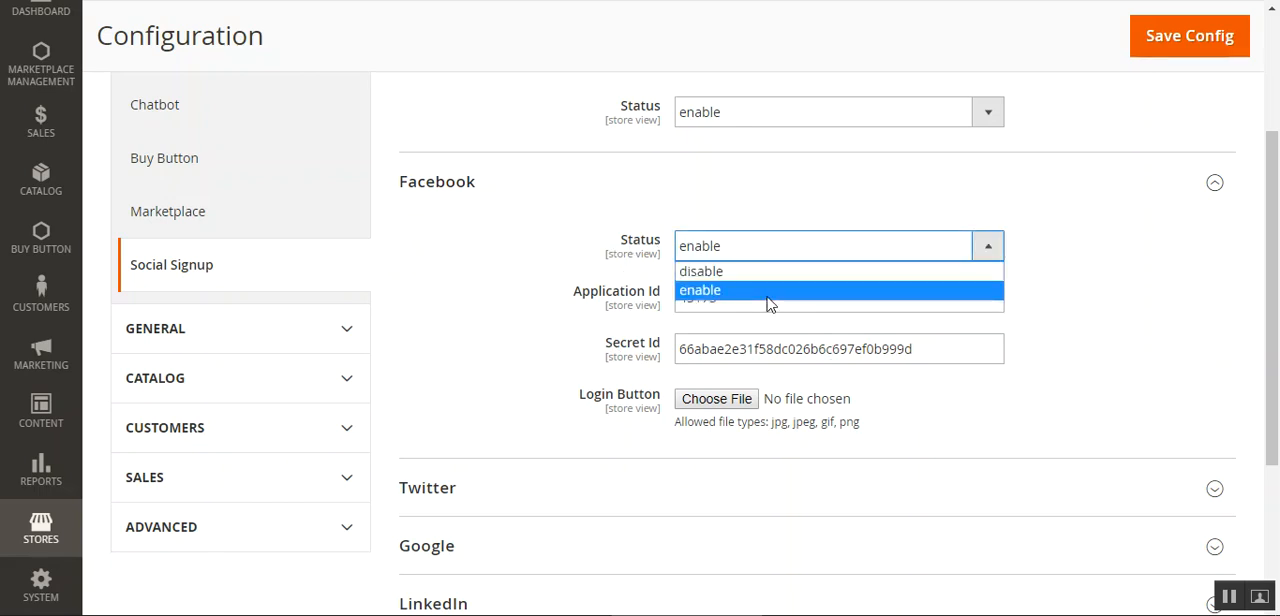
{"action": "left_click", "coordinate": [767, 290]}
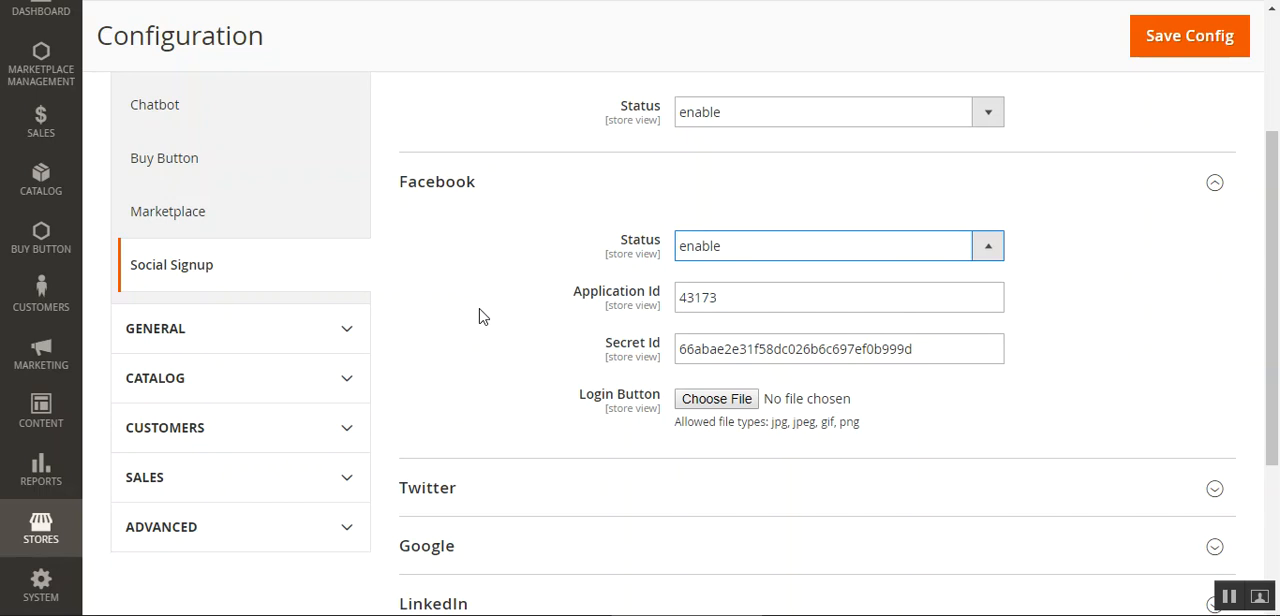
{"action": "scroll", "coordinate": [479, 316], "scroll_direction": "down", "scroll_amount": 1}
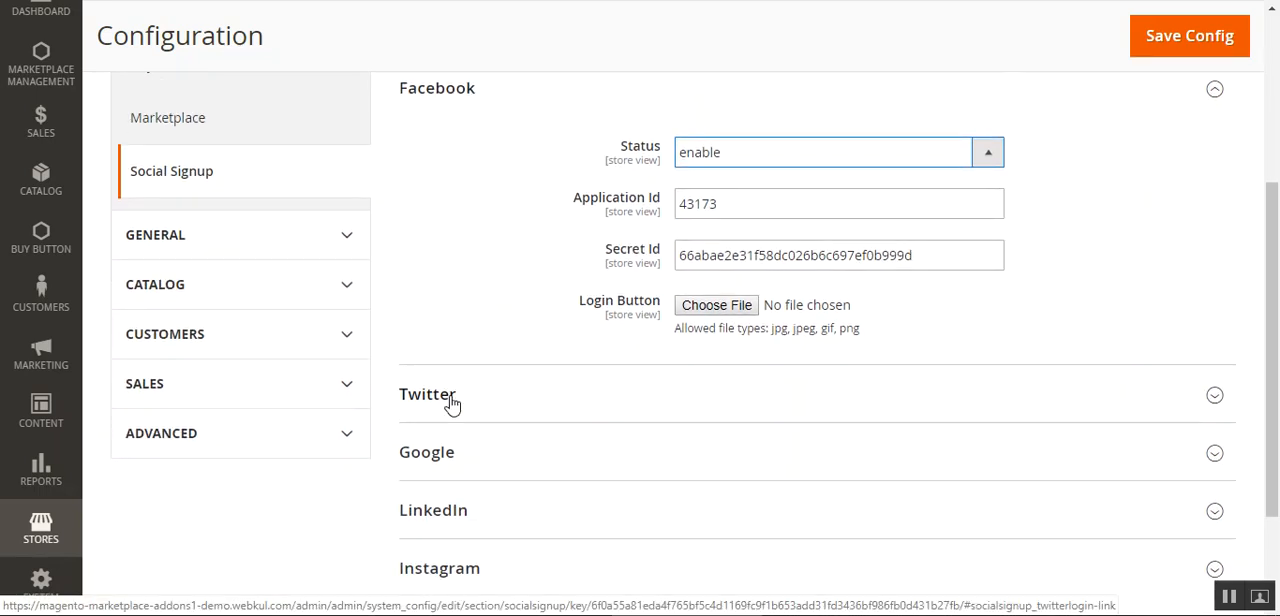
{"action": "scroll", "coordinate": [497, 261], "scroll_direction": "up", "scroll_amount": 1}
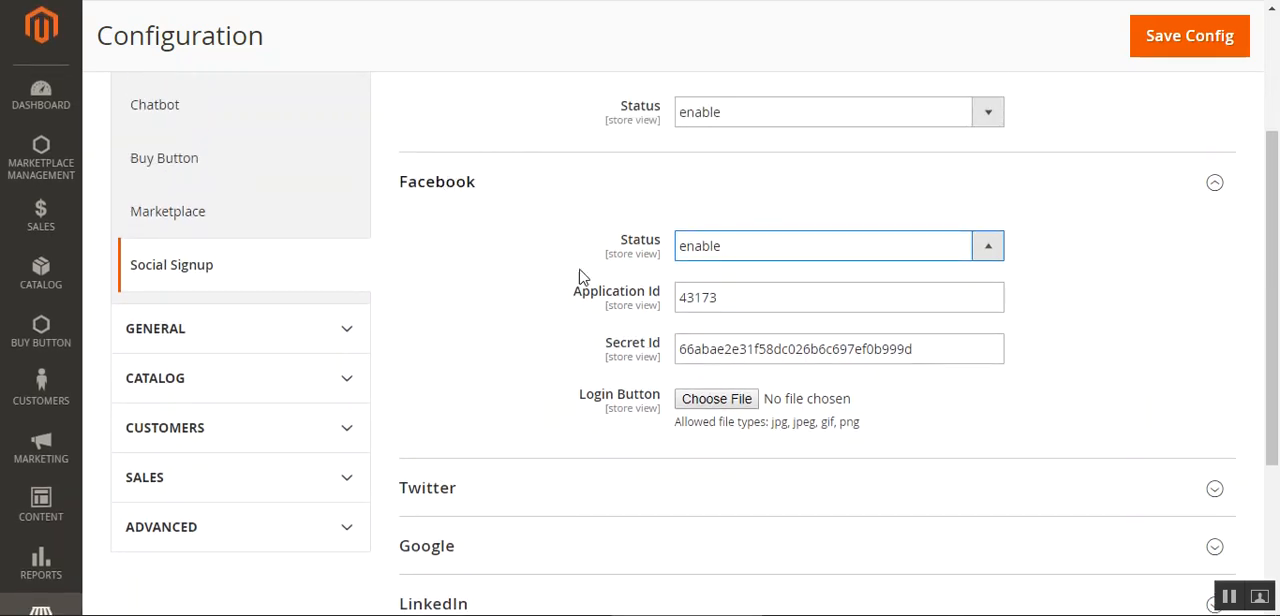
{"action": "left_click", "coordinate": [794, 255]}
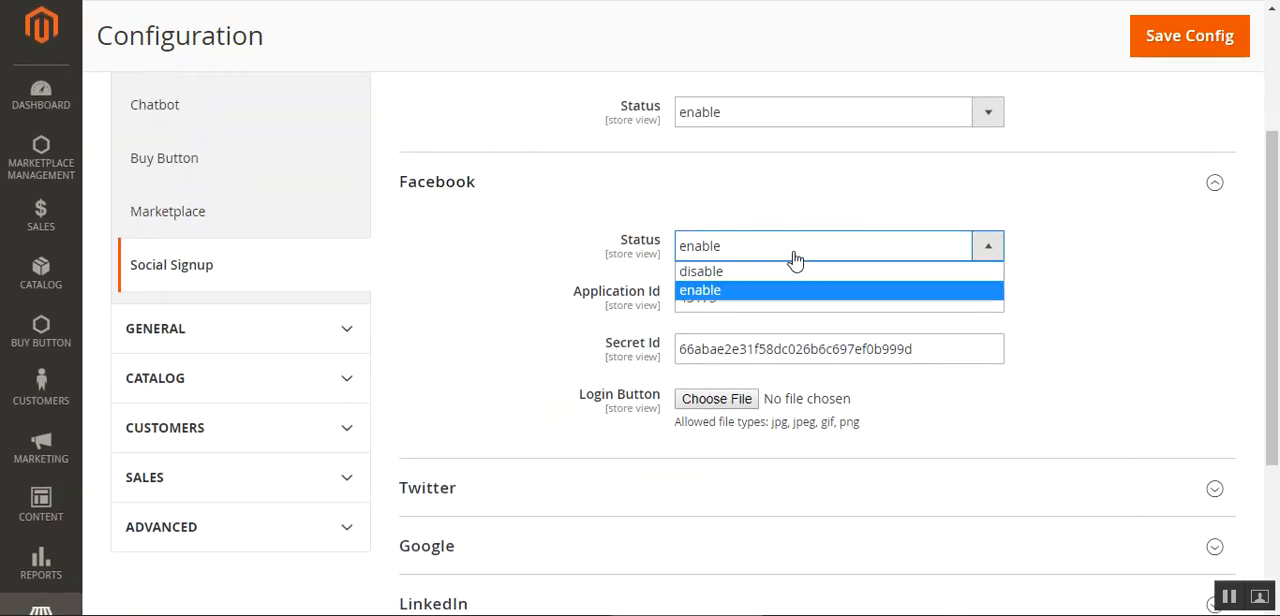
Expand the Twitter section and delete the trailing characters of its Application Id
{"action": "left_click", "coordinate": [432, 494]}
{"action": "scroll", "coordinate": [700, 560], "scroll_direction": "down", "scroll_amount": 2}
{"action": "left_click_drag", "start_coordinate": [793, 416], "coordinate": [915, 421]}
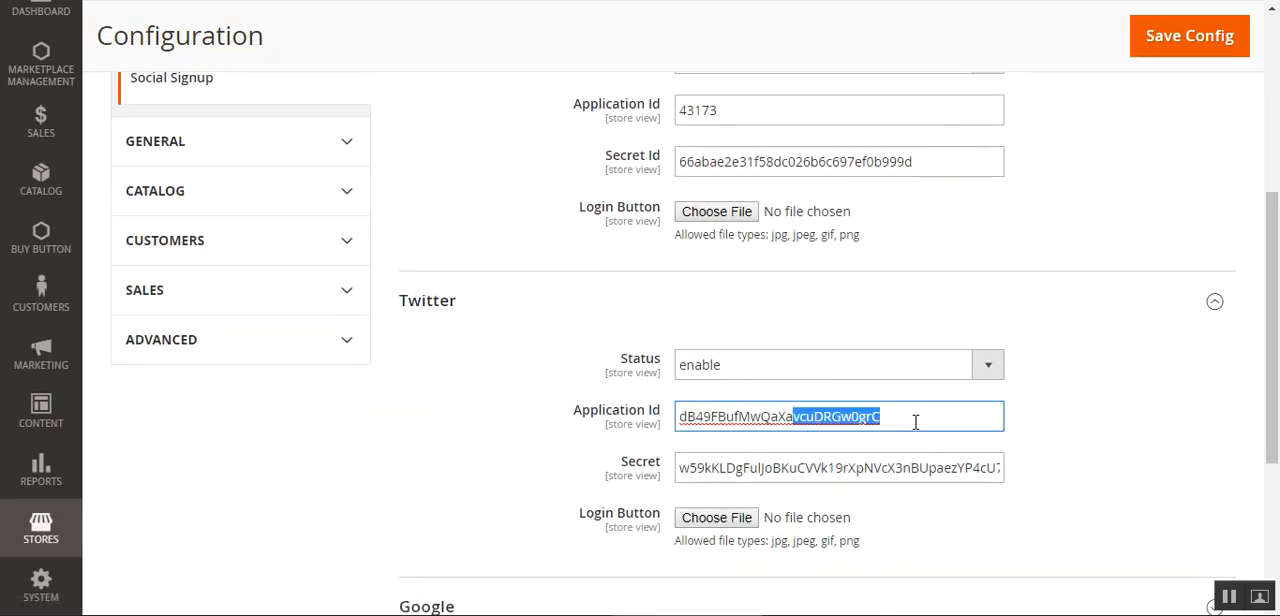
{"action": "key", "text": "BackSpace"}
Review the Facebook and Twitter login settings, including the options for the Twitter status
{"action": "scroll", "coordinate": [586, 291], "scroll_direction": "up", "scroll_amount": 2}
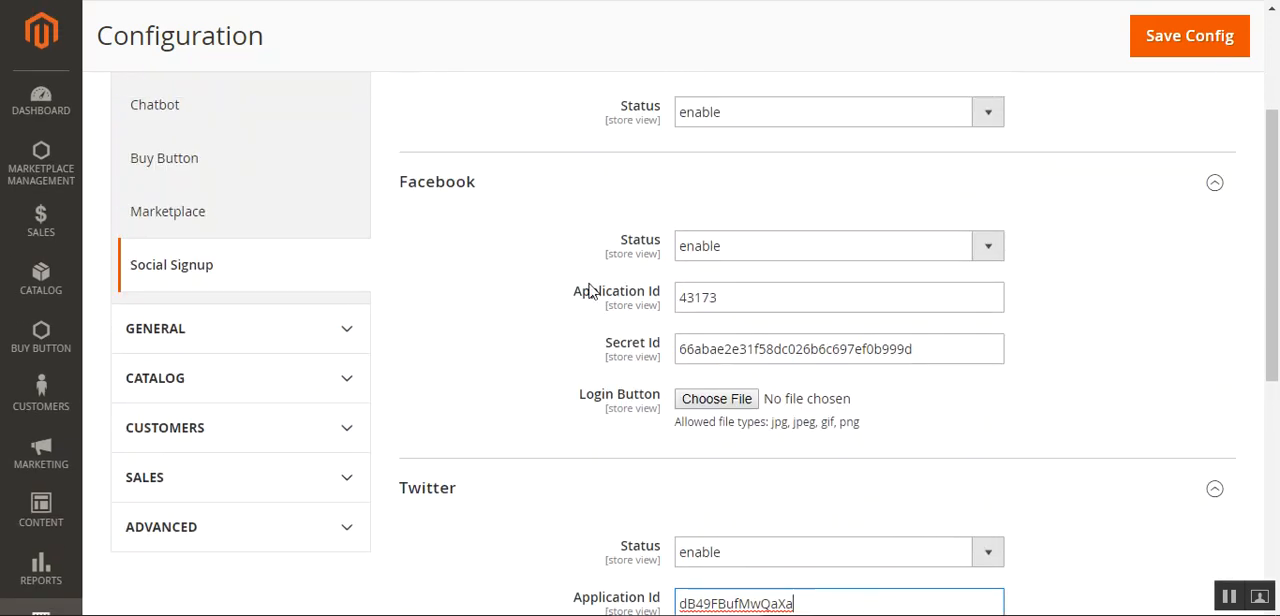
{"action": "scroll", "coordinate": [608, 477], "scroll_direction": "down", "scroll_amount": 1}
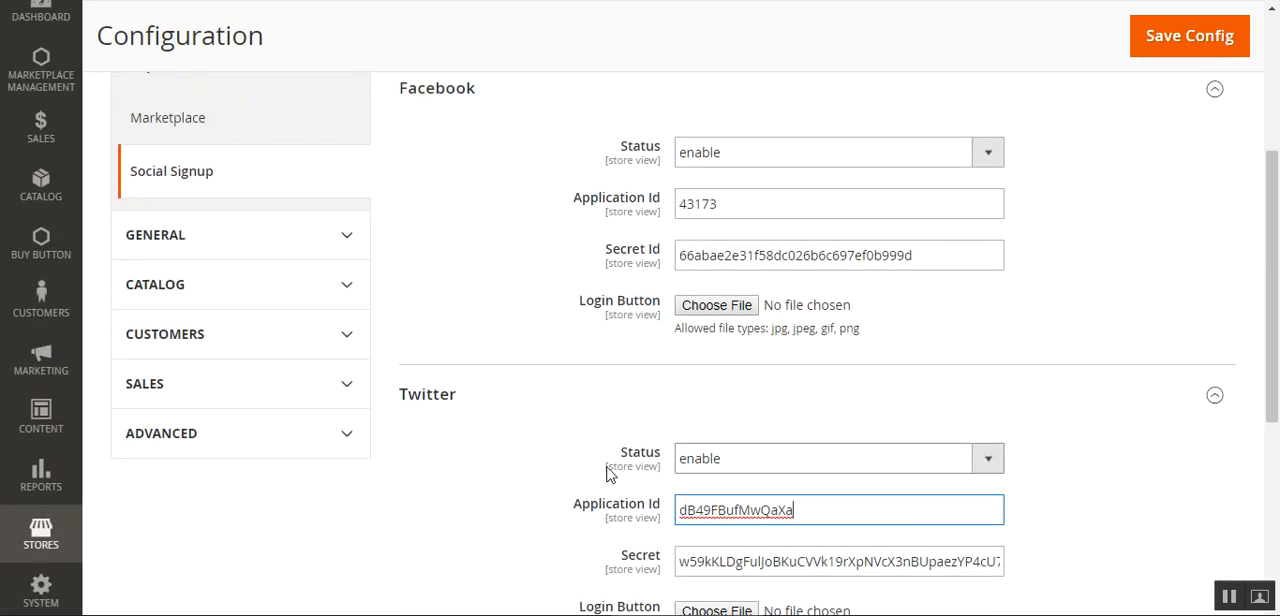
{"action": "scroll", "coordinate": [1276, 412], "scroll_direction": "down", "scroll_amount": 3}
{"action": "scroll", "coordinate": [1276, 412], "scroll_direction": "down", "scroll_amount": 2}
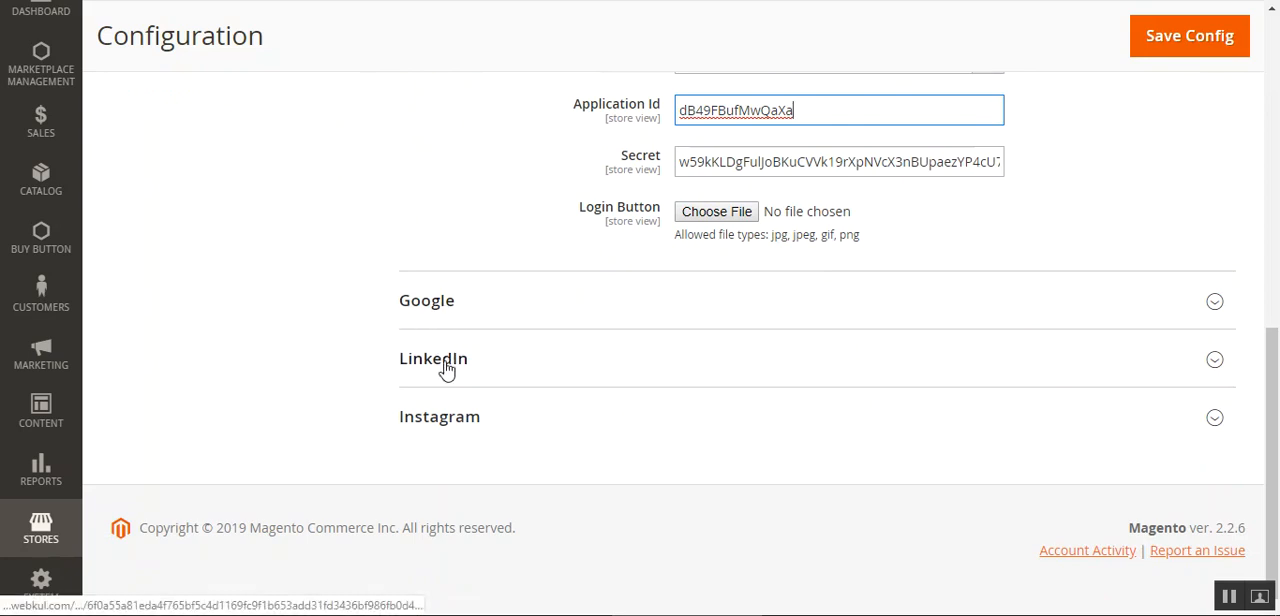
{"action": "scroll", "coordinate": [677, 300], "scroll_direction": "up", "scroll_amount": 2}
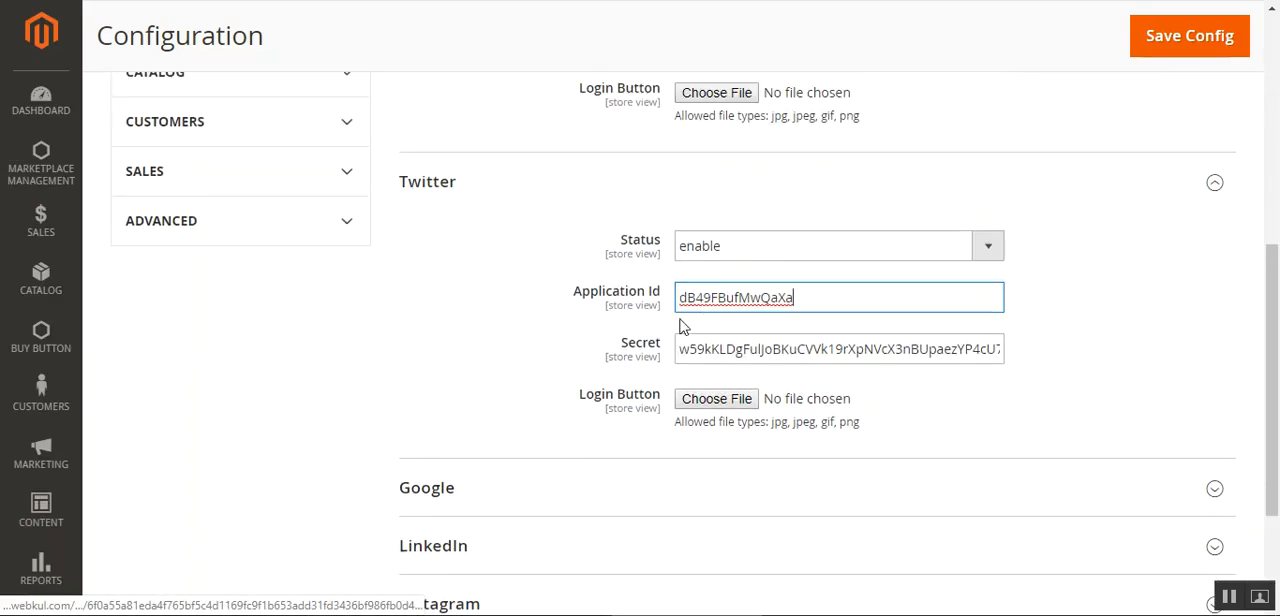
{"action": "left_click", "coordinate": [714, 248]}
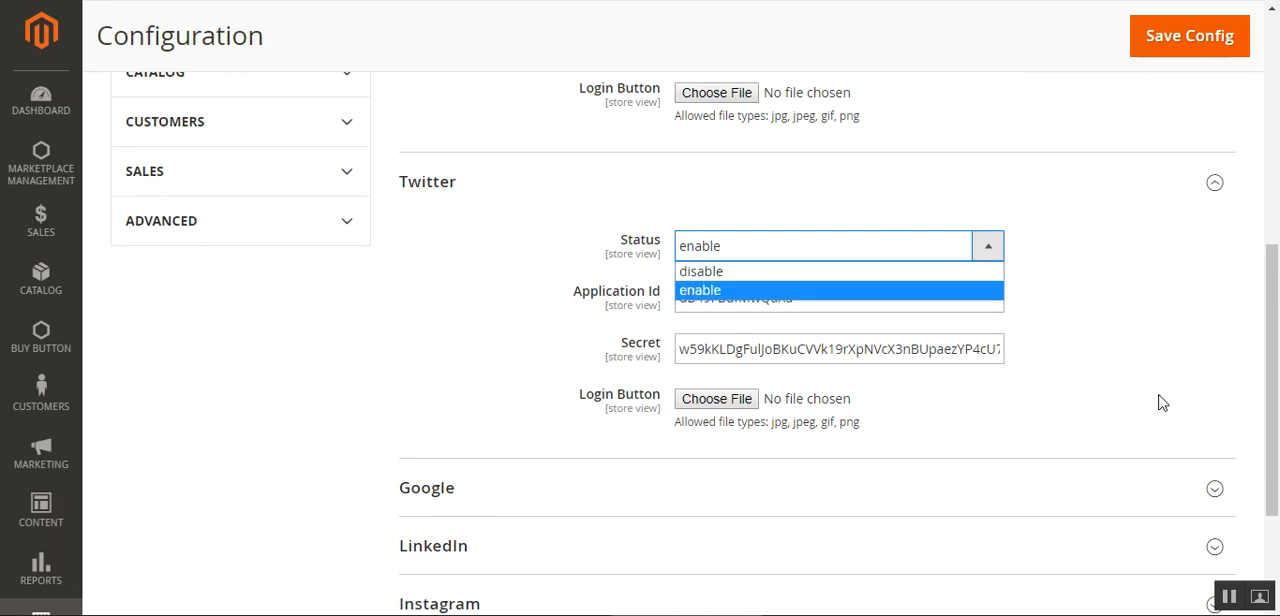
{"action": "left_click", "coordinate": [1200, 288]}
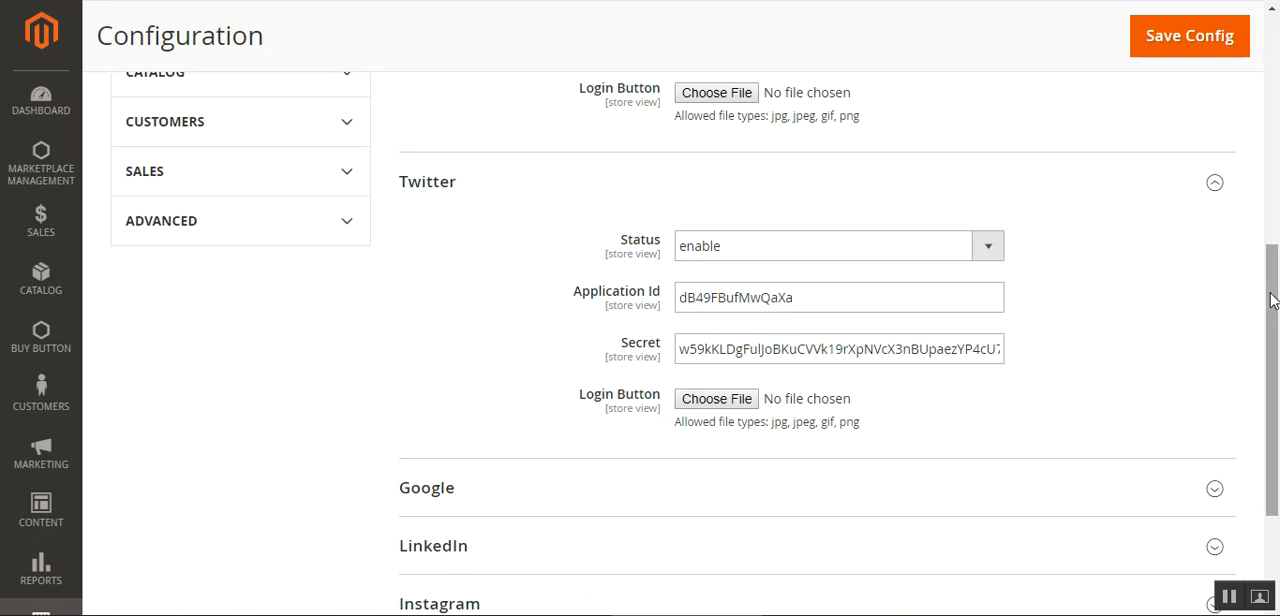
{"action": "left_click_drag", "start_coordinate": [1272, 302], "coordinate": [1271, 146]}
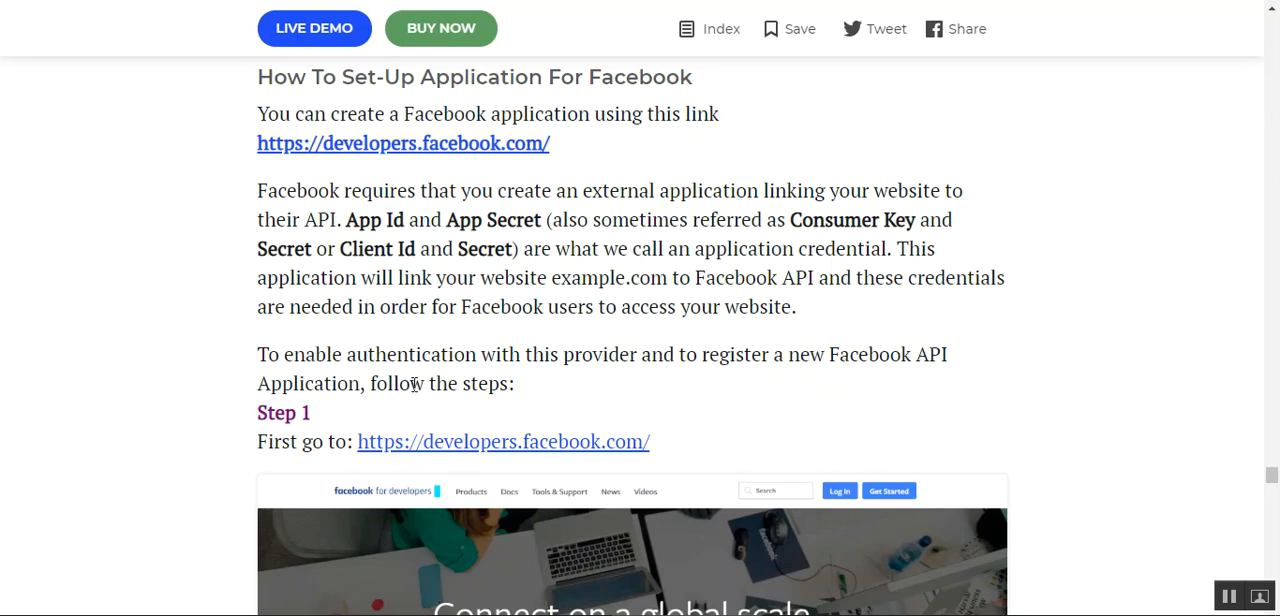
Read the introduction to setting up a Facebook application in the guide and highlight the App Id and App Secret terms
{"action": "scroll", "coordinate": [414, 384], "scroll_direction": "down", "scroll_amount": 2}
{"action": "scroll", "coordinate": [563, 288], "scroll_direction": "up", "scroll_amount": 1}
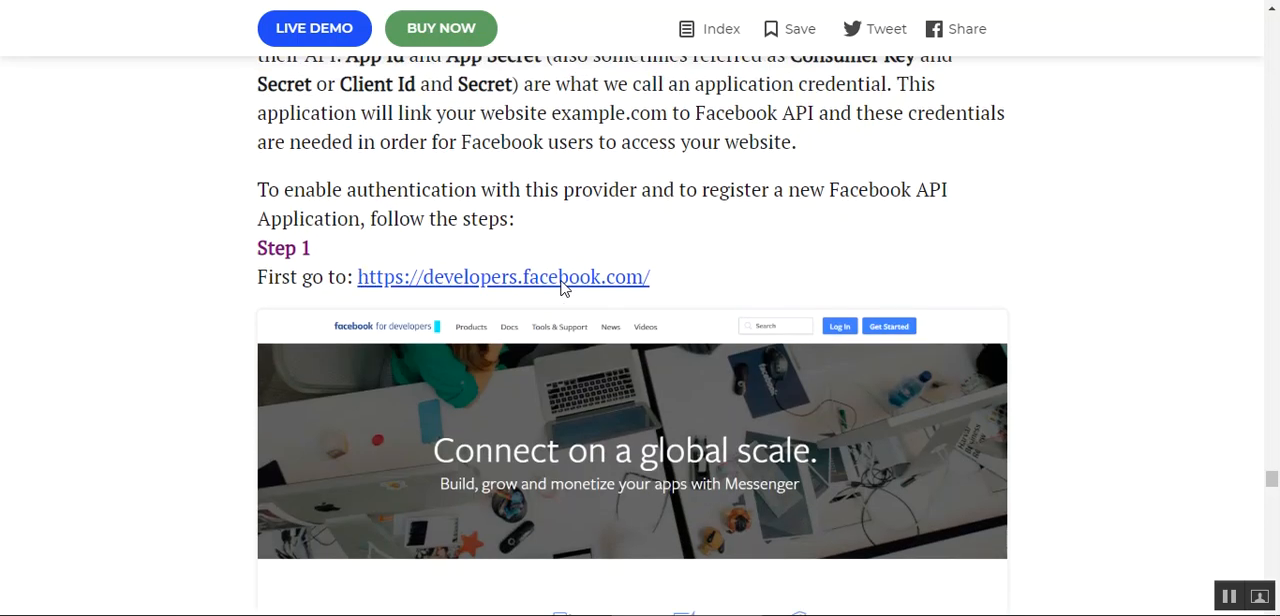
{"action": "scroll", "coordinate": [563, 288], "scroll_direction": "up", "scroll_amount": 2}
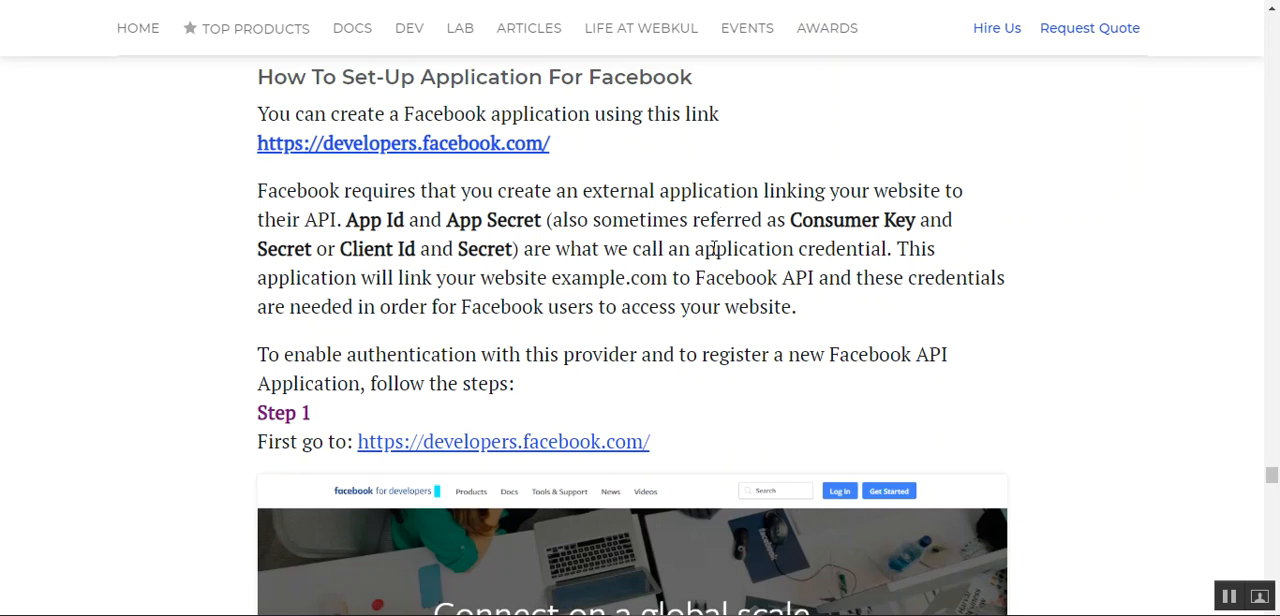
{"action": "left_click_drag", "start_coordinate": [344, 220], "coordinate": [543, 226]}
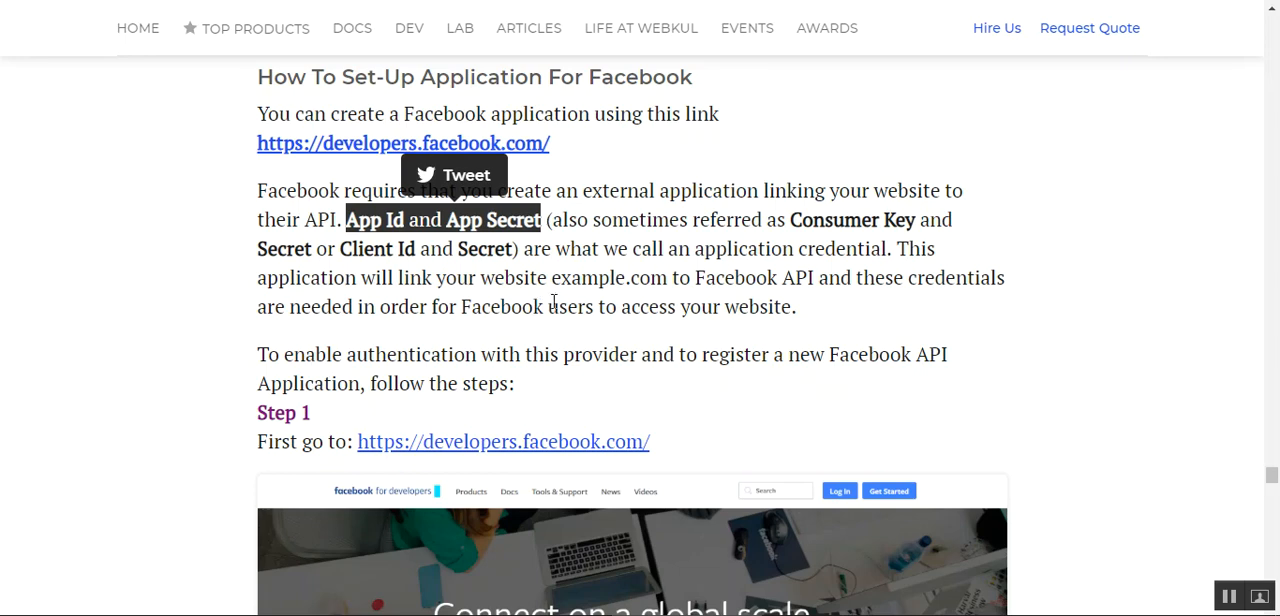
Read Steps 1 to 7 of the Facebook application guide, from the developer site to inserting the App ID and App Secret
{"action": "scroll", "coordinate": [553, 302], "scroll_direction": "down", "scroll_amount": 3}
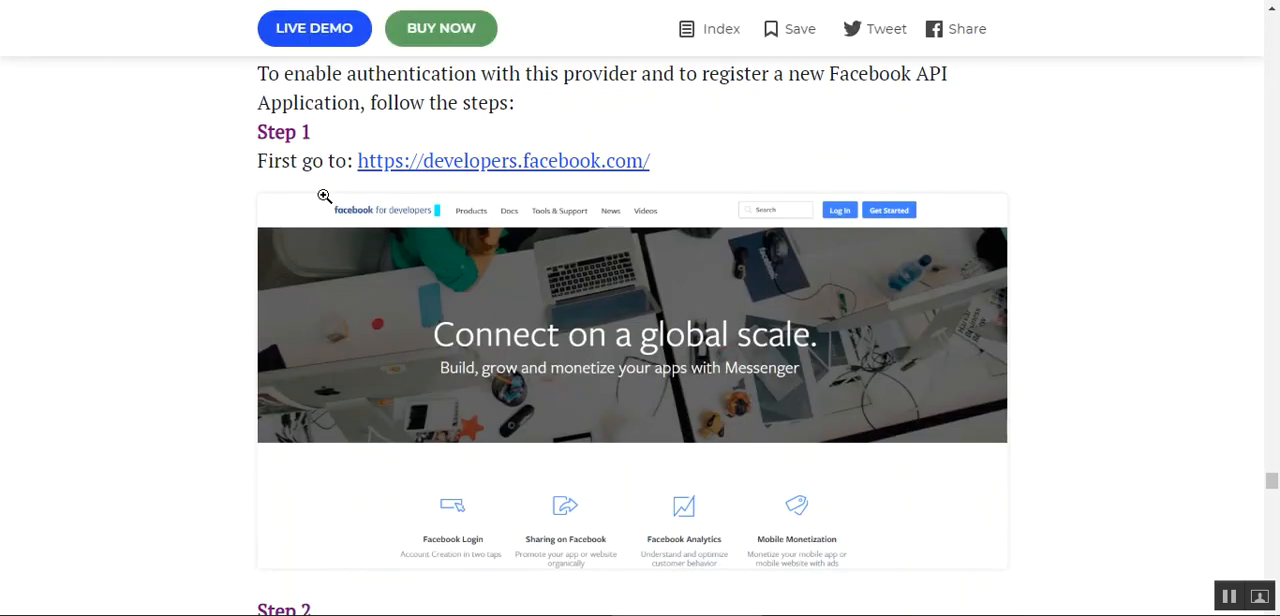
{"action": "scroll", "coordinate": [597, 371], "scroll_direction": "down", "scroll_amount": 2}
{"action": "scroll", "coordinate": [597, 374], "scroll_direction": "down", "scroll_amount": 3}
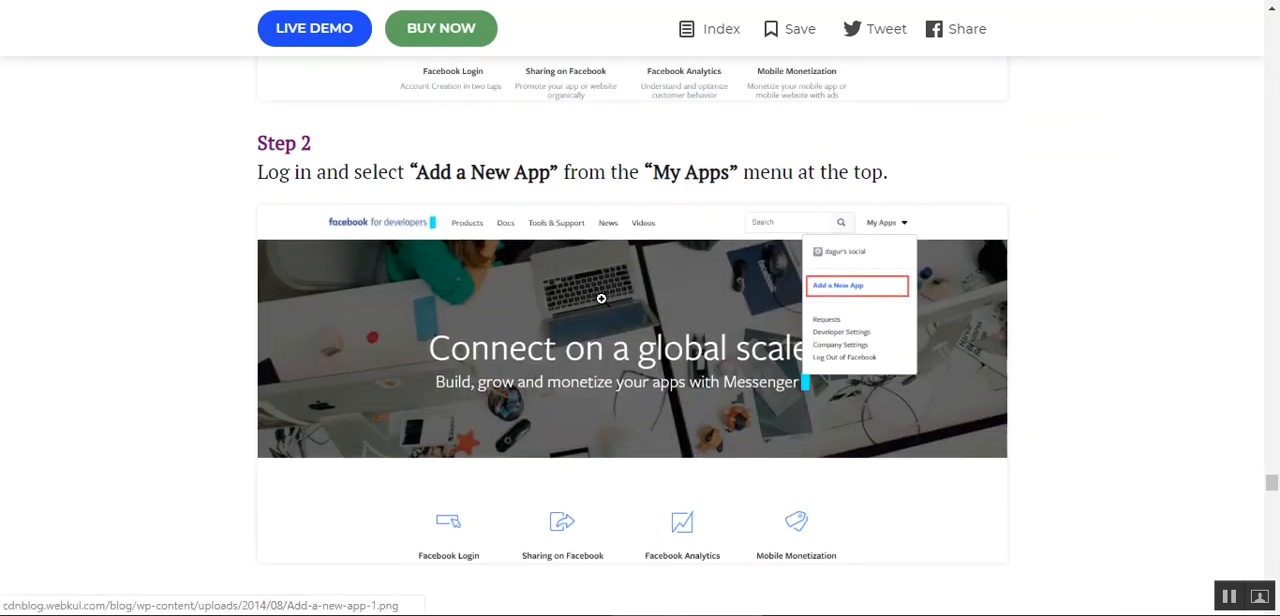
{"action": "scroll", "coordinate": [621, 319], "scroll_direction": "down", "scroll_amount": 6}
{"action": "scroll", "coordinate": [622, 320], "scroll_direction": "down", "scroll_amount": 1}
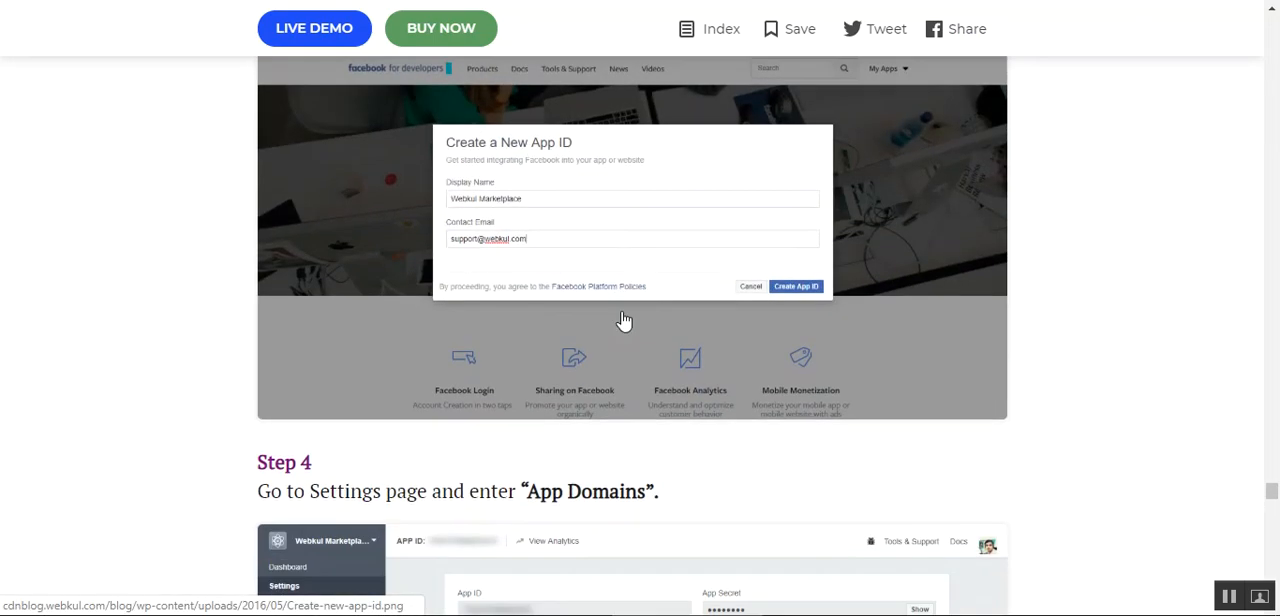
{"action": "scroll", "coordinate": [622, 320], "scroll_direction": "up", "scroll_amount": 1}
{"action": "scroll", "coordinate": [594, 306], "scroll_direction": "down", "scroll_amount": 8}
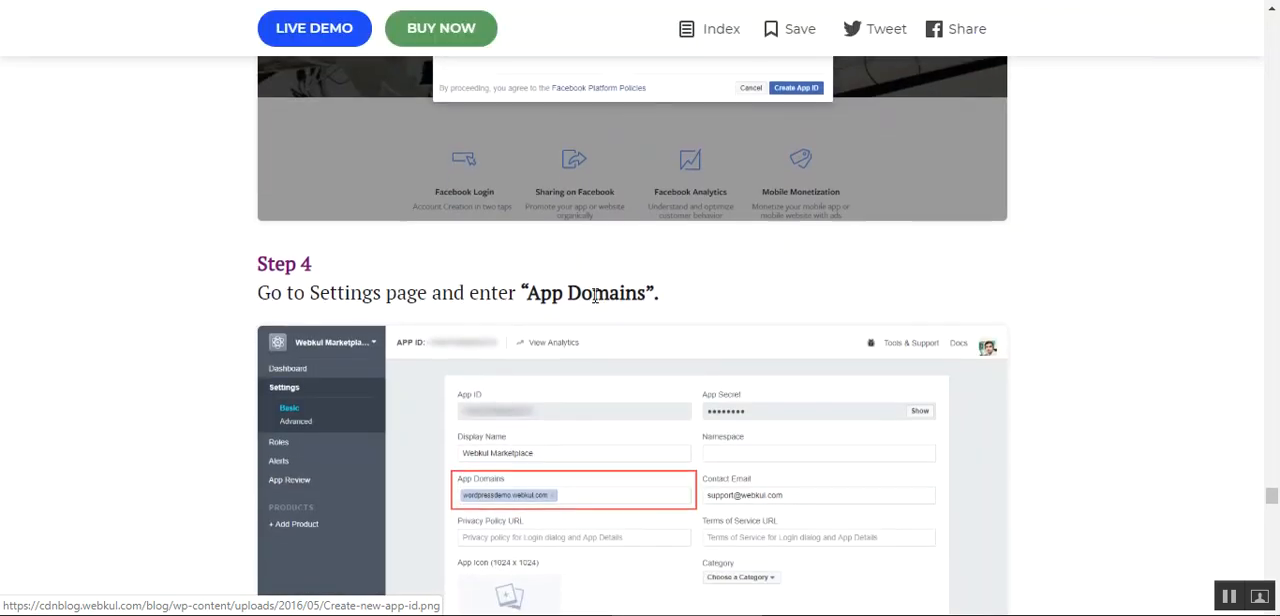
{"action": "scroll", "coordinate": [594, 306], "scroll_direction": "down", "scroll_amount": 6}
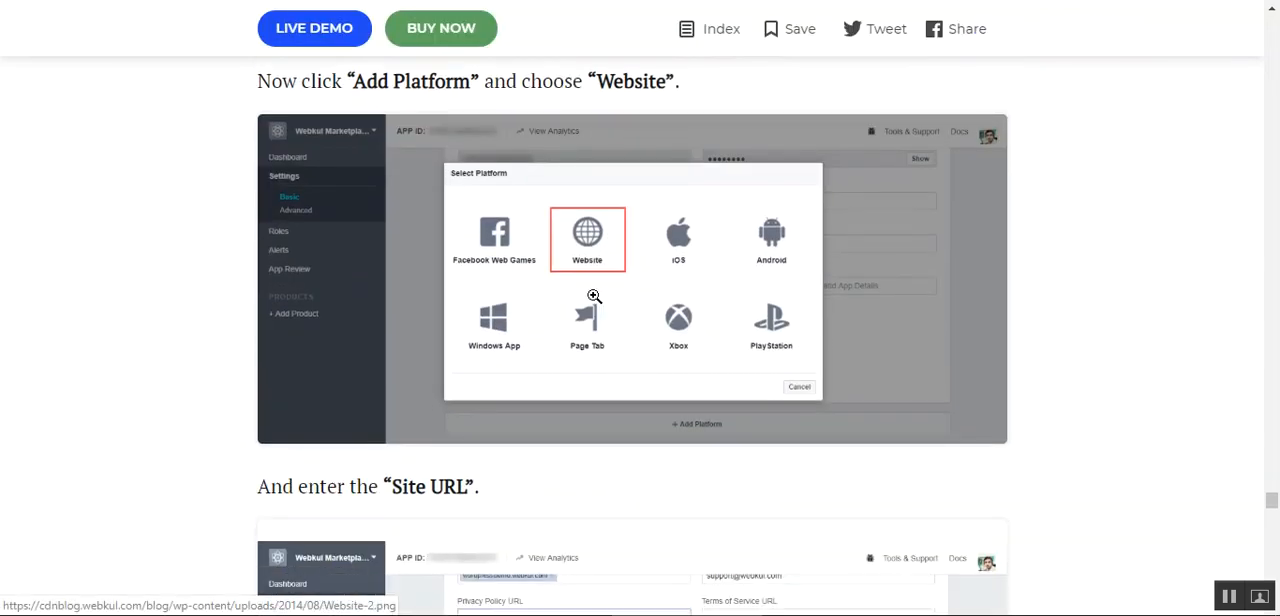
{"action": "scroll", "coordinate": [596, 305], "scroll_direction": "down", "scroll_amount": 6}
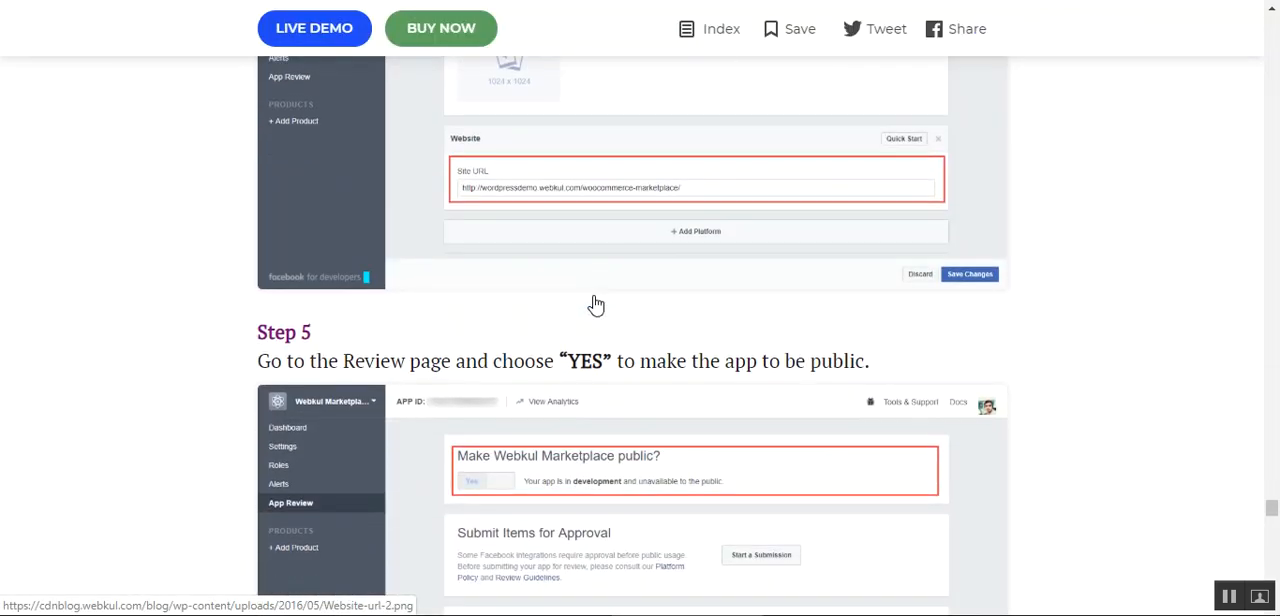
{"action": "scroll", "coordinate": [594, 300], "scroll_direction": "down", "scroll_amount": 6}
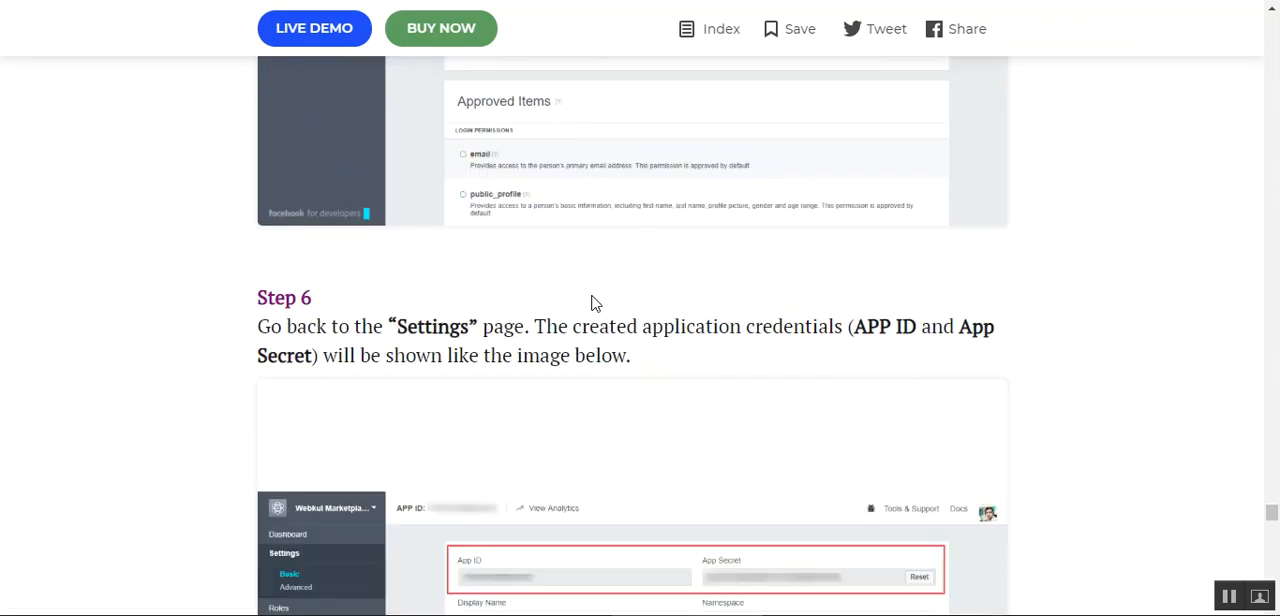
{"action": "scroll", "coordinate": [592, 298], "scroll_direction": "down", "scroll_amount": 2}
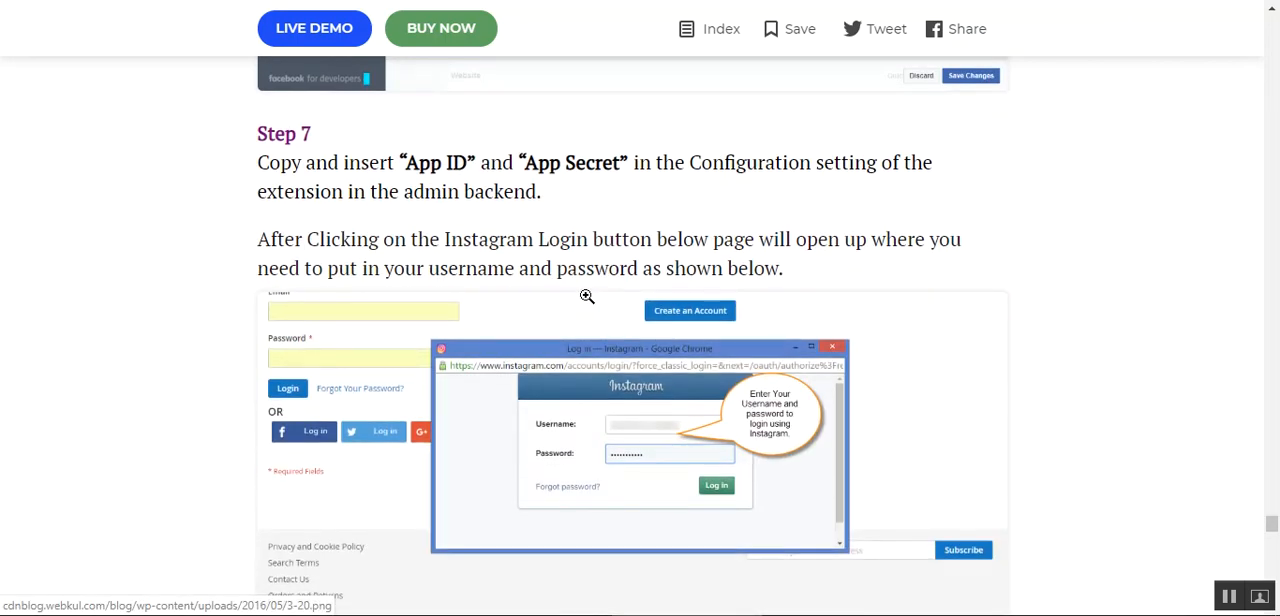
{"action": "scroll", "coordinate": [585, 296], "scroll_direction": "down", "scroll_amount": 2}
Return to Step 6 of the guide and highlight the words "application credentials"
{"action": "scroll", "coordinate": [583, 297], "scroll_direction": "up", "scroll_amount": 3}
{"action": "scroll", "coordinate": [405, 292], "scroll_direction": "up", "scroll_amount": 4}
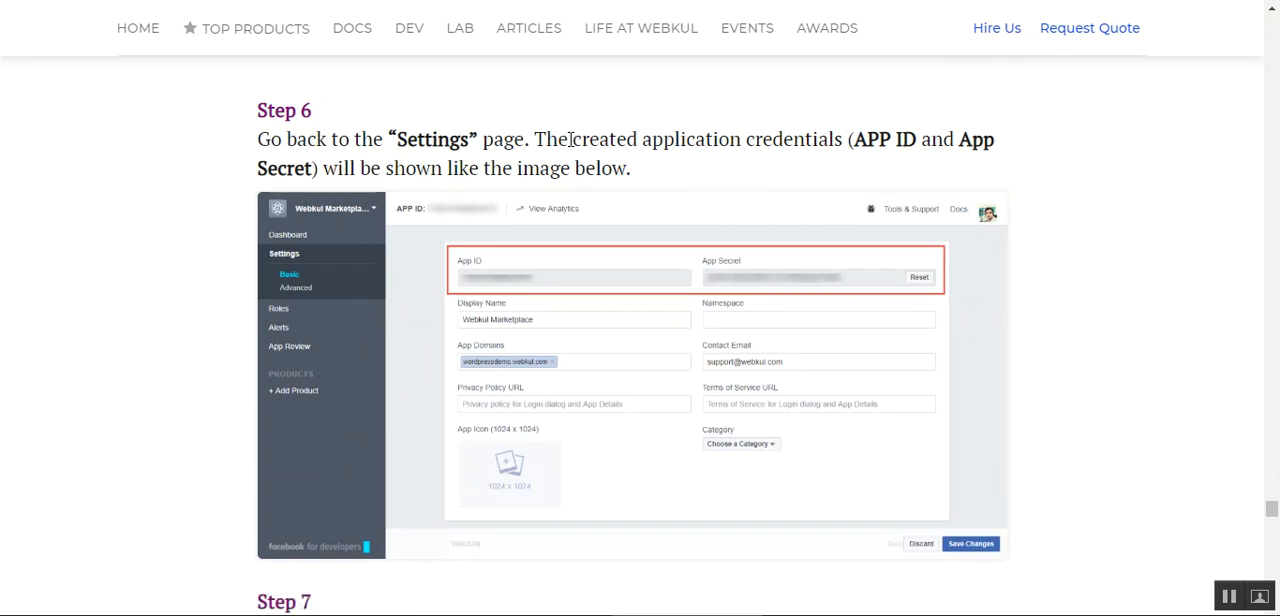
{"action": "left_click_drag", "start_coordinate": [720, 143], "coordinate": [843, 142]}
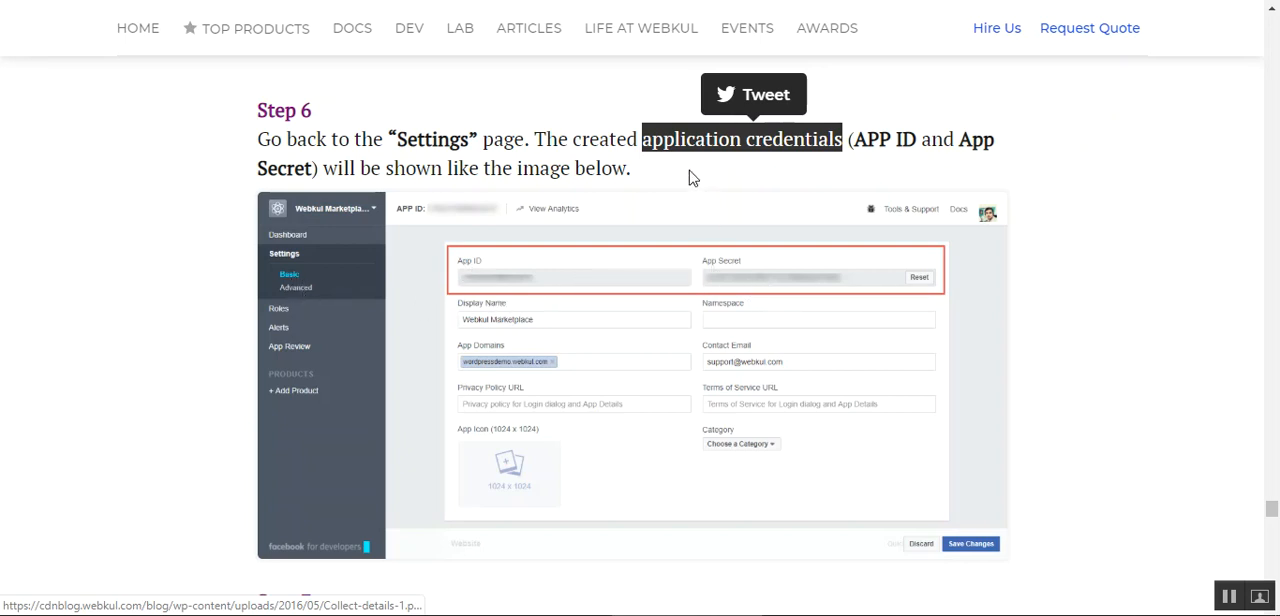
{"action": "left_click", "coordinate": [634, 145]}
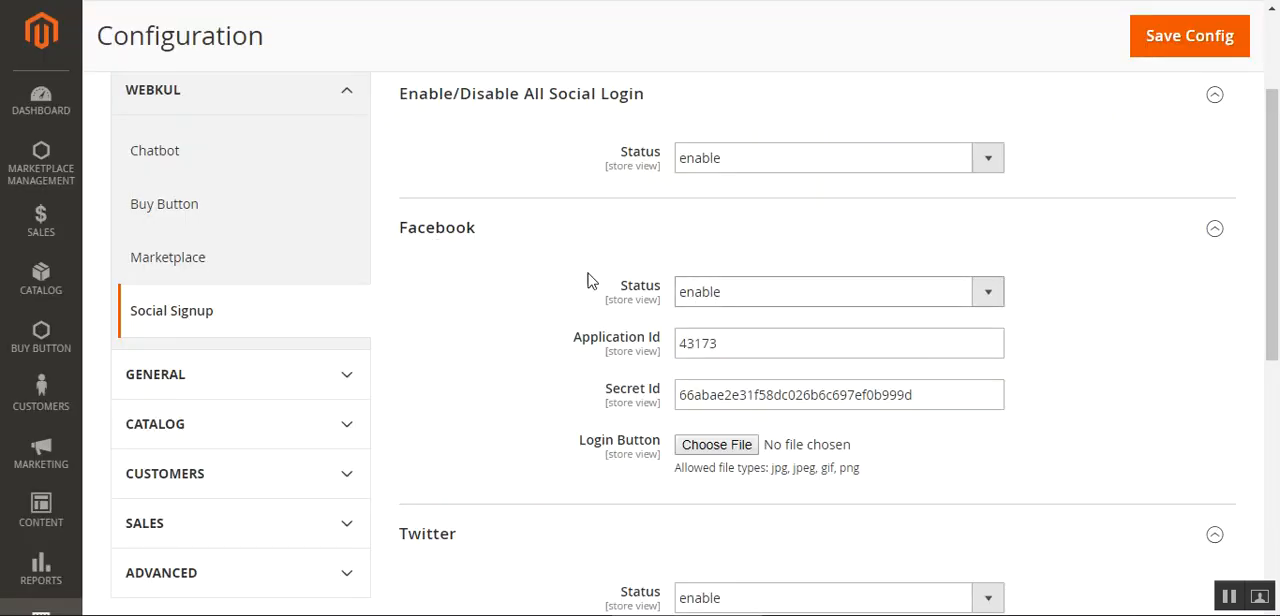
Switch back to the Magento configuration and examine Facebook's Application Id, Secret Id and the file chooser for its Login Button
{"action": "double_click", "coordinate": [750, 344]}
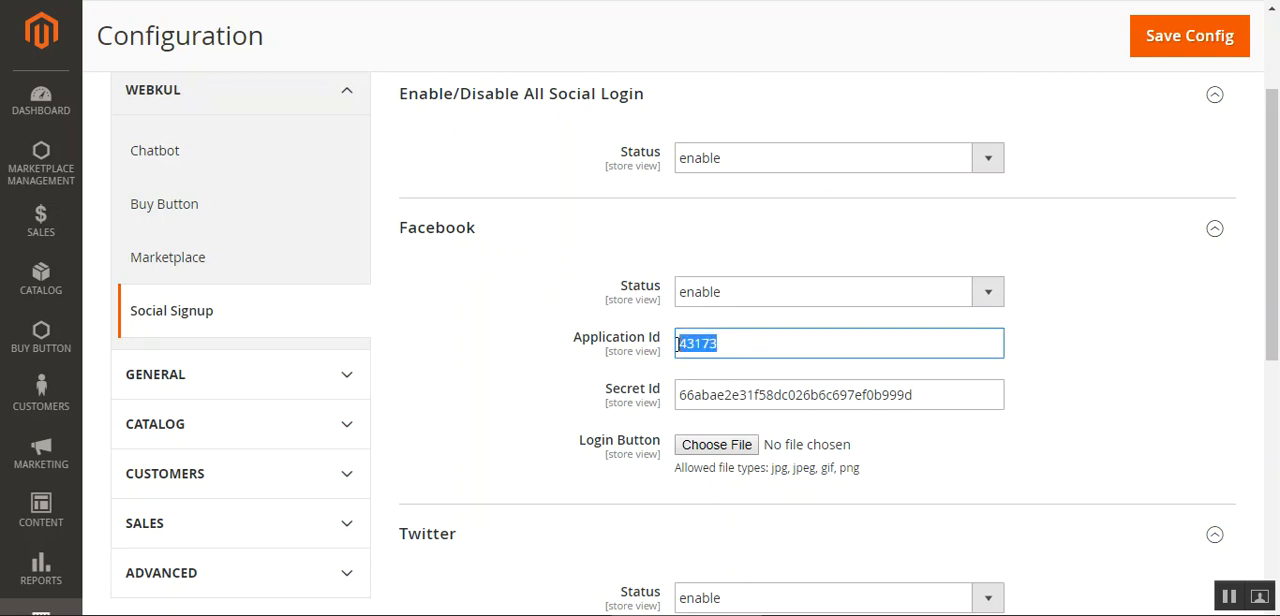
{"action": "left_click_drag", "start_coordinate": [946, 391], "coordinate": [668, 394]}
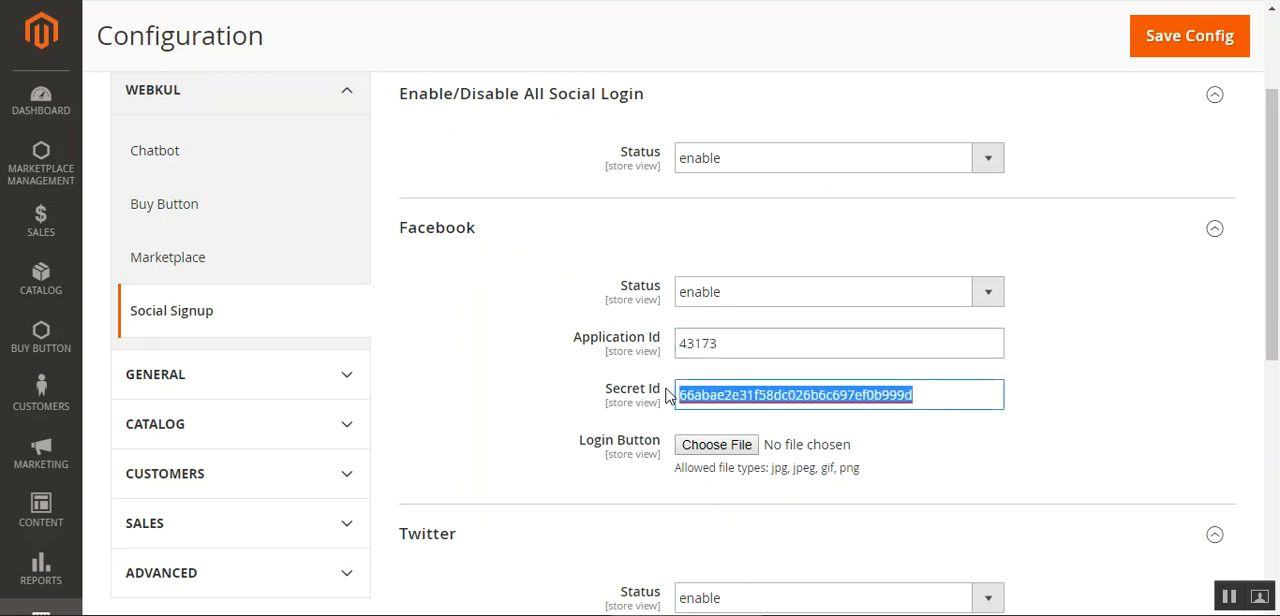
{"action": "scroll", "coordinate": [668, 394], "scroll_direction": "down", "scroll_amount": 1}
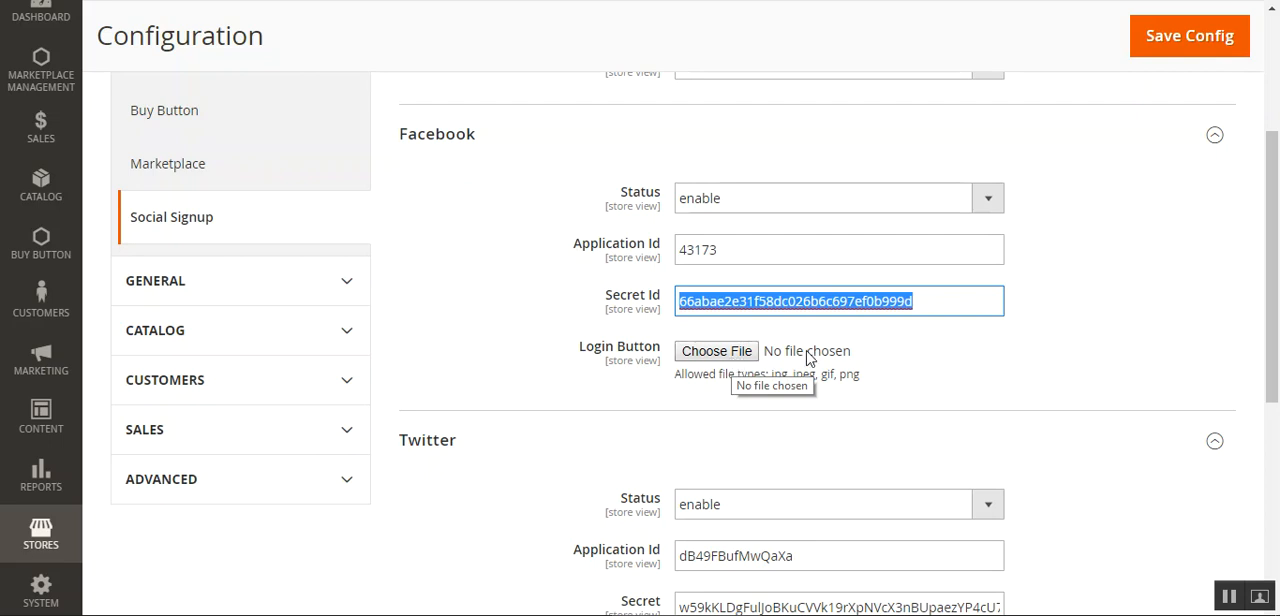
{"action": "left_click", "coordinate": [903, 347]}
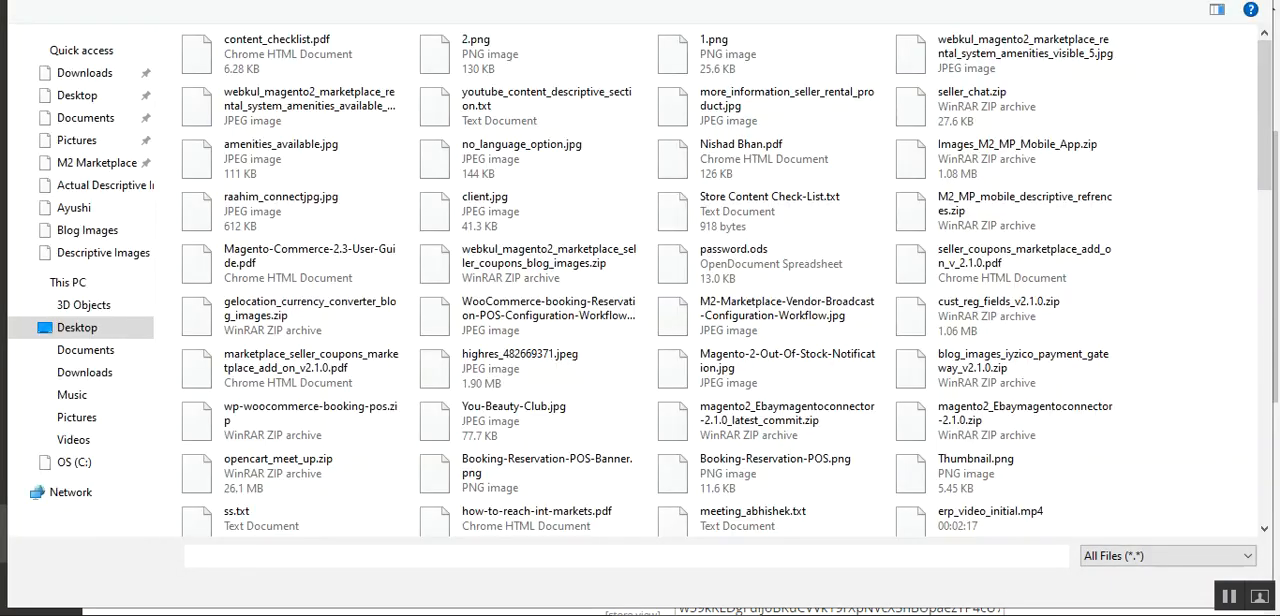
{"action": "left_click", "coordinate": [1253, 1]}
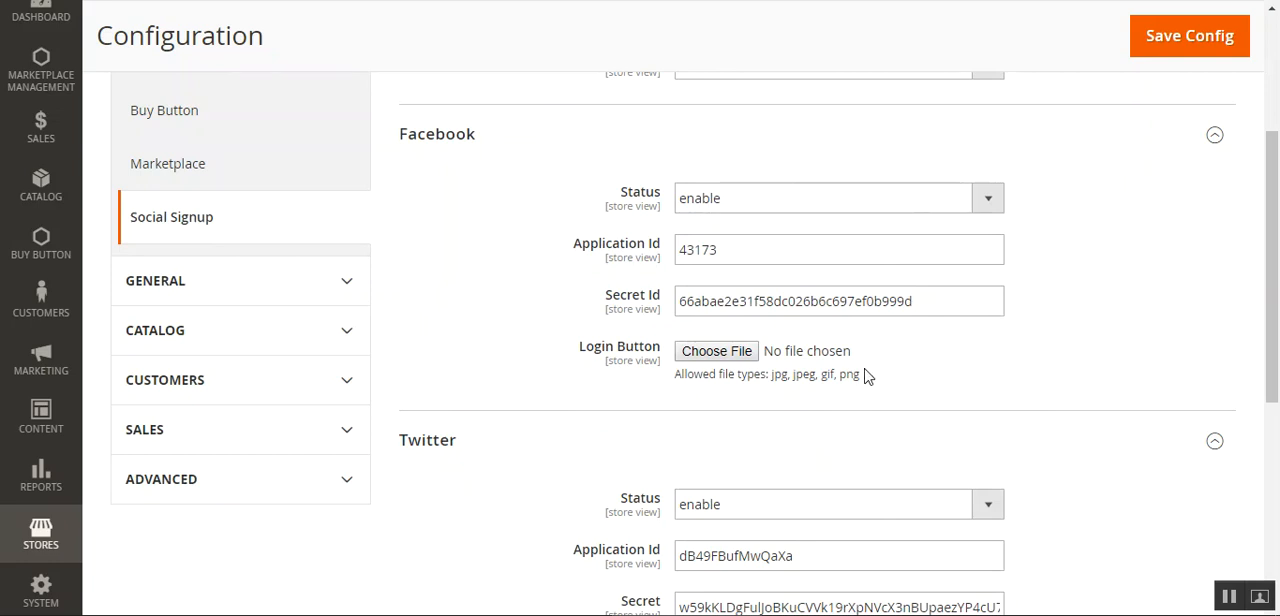
Check the Twitter status and Application Id, and replace the contents of the Twitter Secret field
{"action": "scroll", "coordinate": [491, 474], "scroll_direction": "down", "scroll_amount": 3}
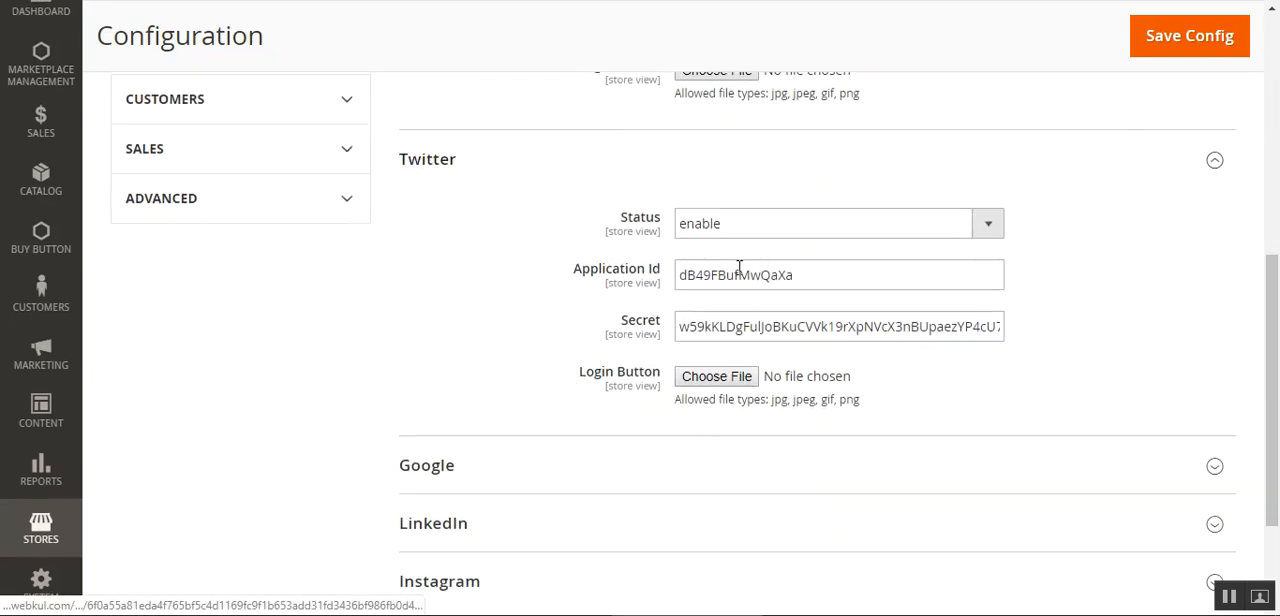
{"action": "left_click", "coordinate": [714, 234]}
{"action": "left_click", "coordinate": [714, 234]}
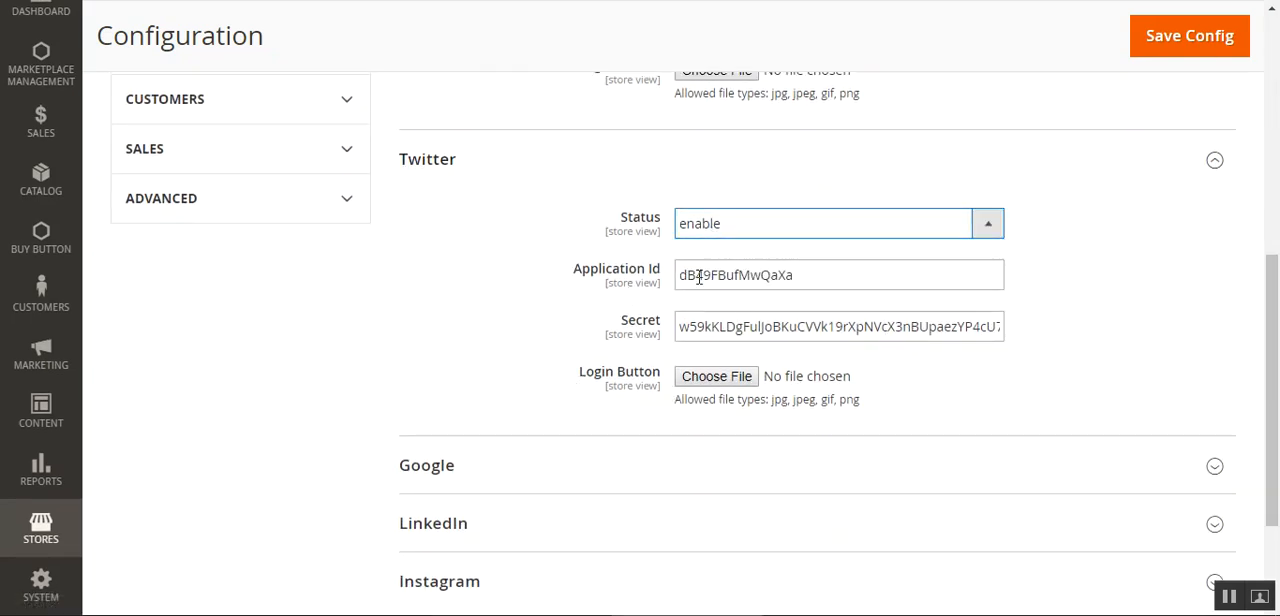
{"action": "left_click_drag", "start_coordinate": [789, 277], "coordinate": [680, 275]}
{"action": "left_click_drag", "start_coordinate": [680, 330], "coordinate": [1022, 341]}
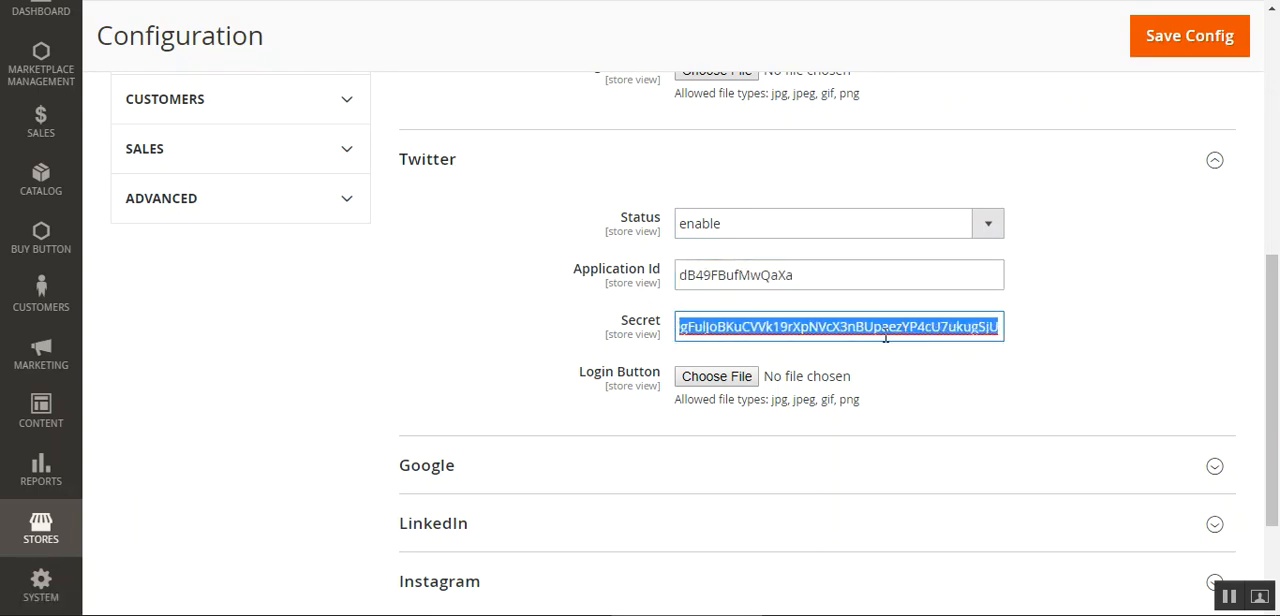
{"action": "type", "text": "p"}
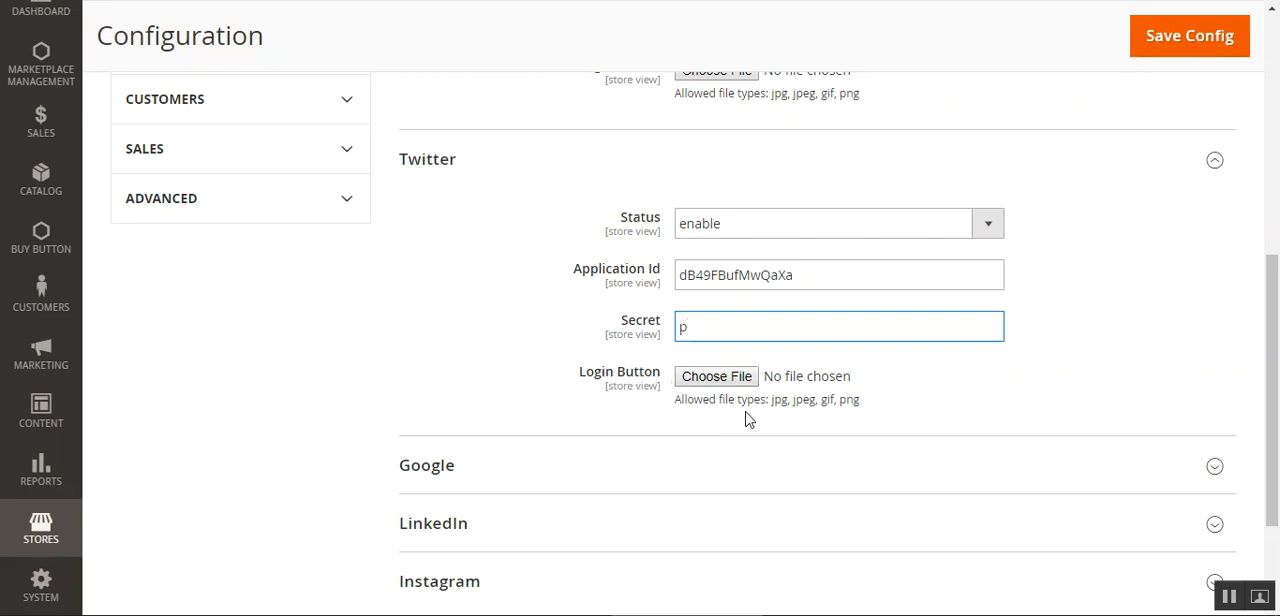
Review the allowed file types for the Twitter Login Button and the Login Button setting in the Facebook section
{"action": "left_click_drag", "start_coordinate": [772, 407], "coordinate": [854, 403]}
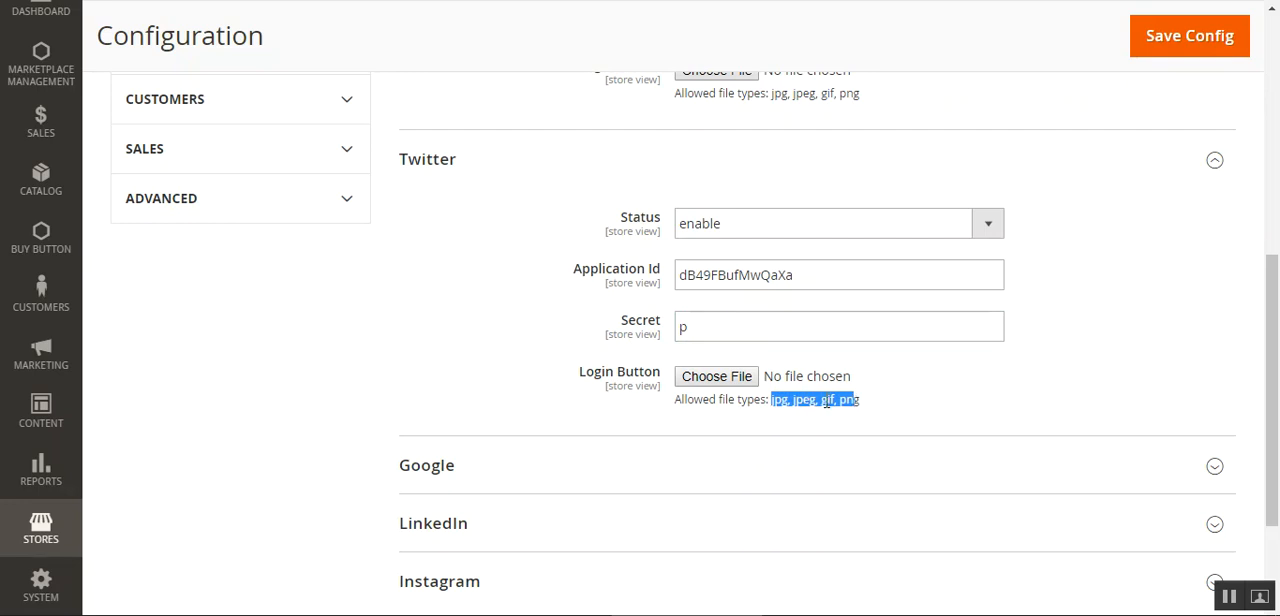
{"action": "left_click", "coordinate": [876, 407]}
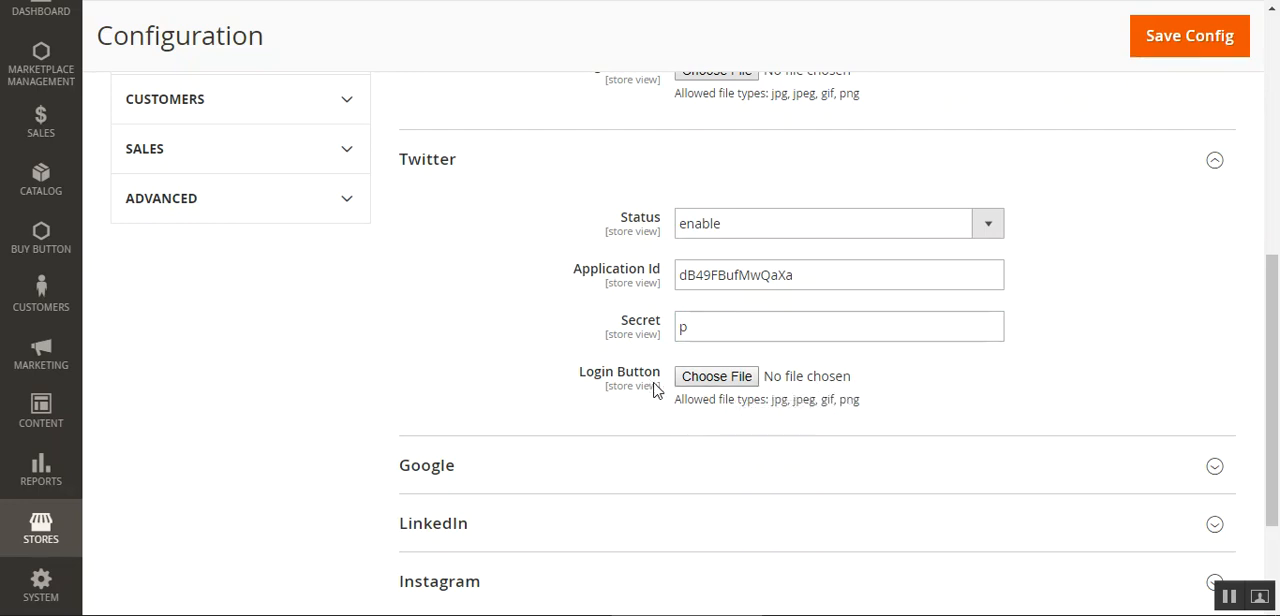
{"action": "scroll", "coordinate": [650, 388], "scroll_direction": "up", "scroll_amount": 2}
{"action": "left_click_drag", "start_coordinate": [580, 254], "coordinate": [661, 260]}
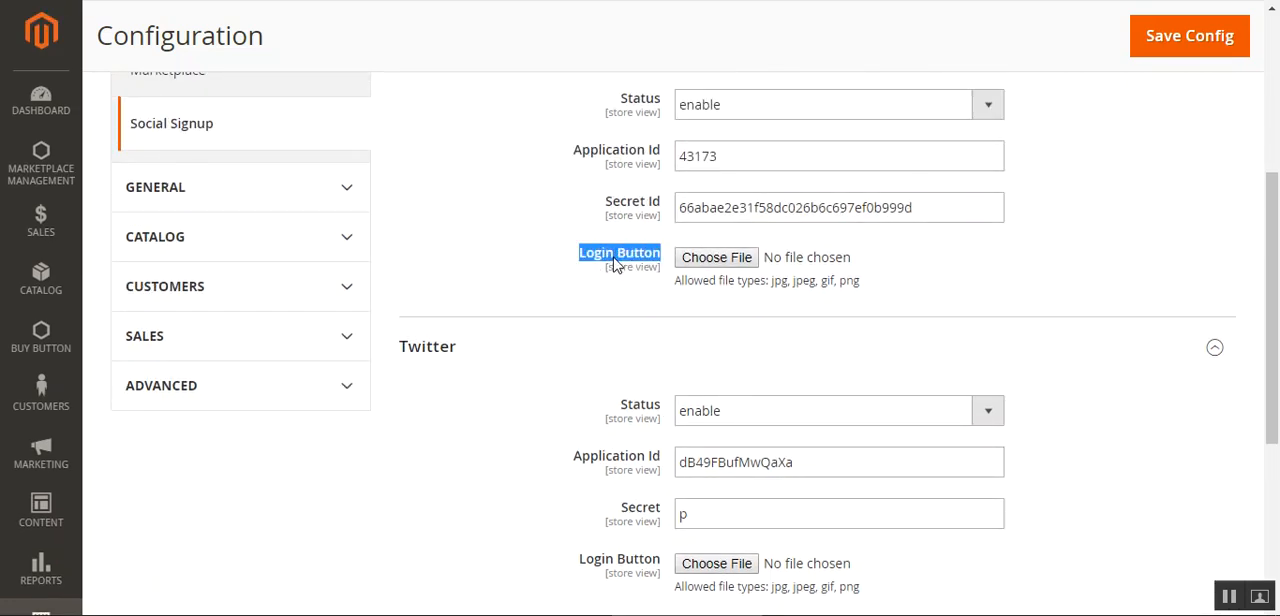
{"action": "scroll", "coordinate": [592, 367], "scroll_direction": "up", "scroll_amount": 2}
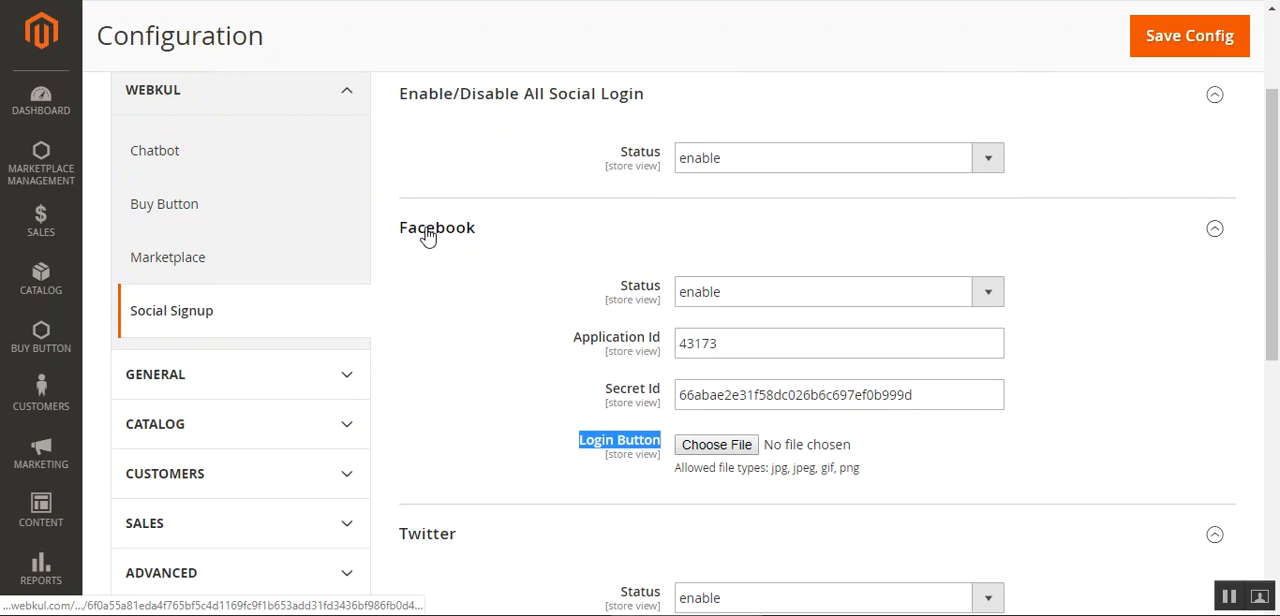
{"action": "scroll", "coordinate": [460, 477], "scroll_direction": "down", "scroll_amount": 2}
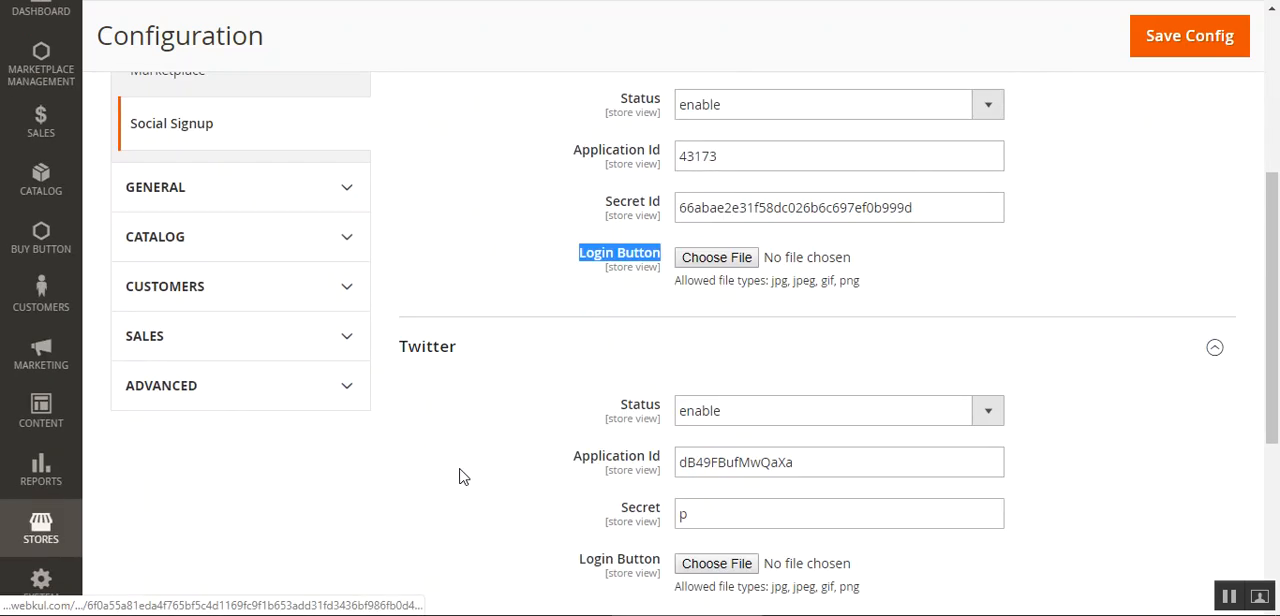
{"action": "left_click", "coordinate": [926, 308]}
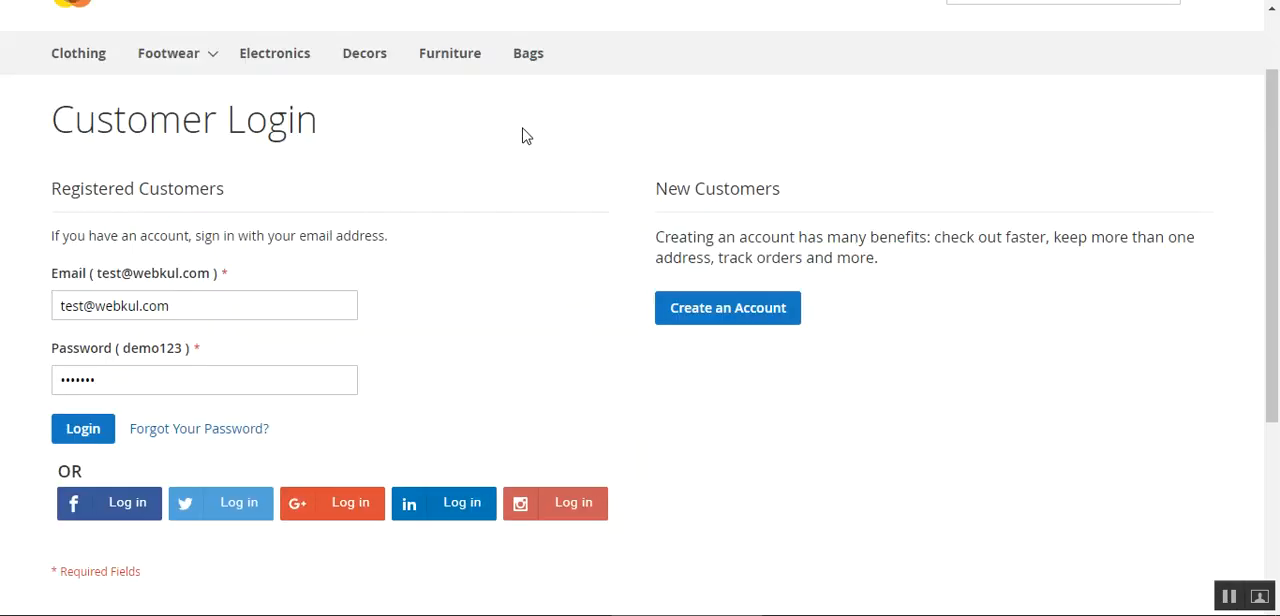
Expand the Google section and review its status options, Client Id, Secret Id and Login Button settings
{"action": "left_click_drag", "start_coordinate": [1277, 214], "coordinate": [1278, 242]}
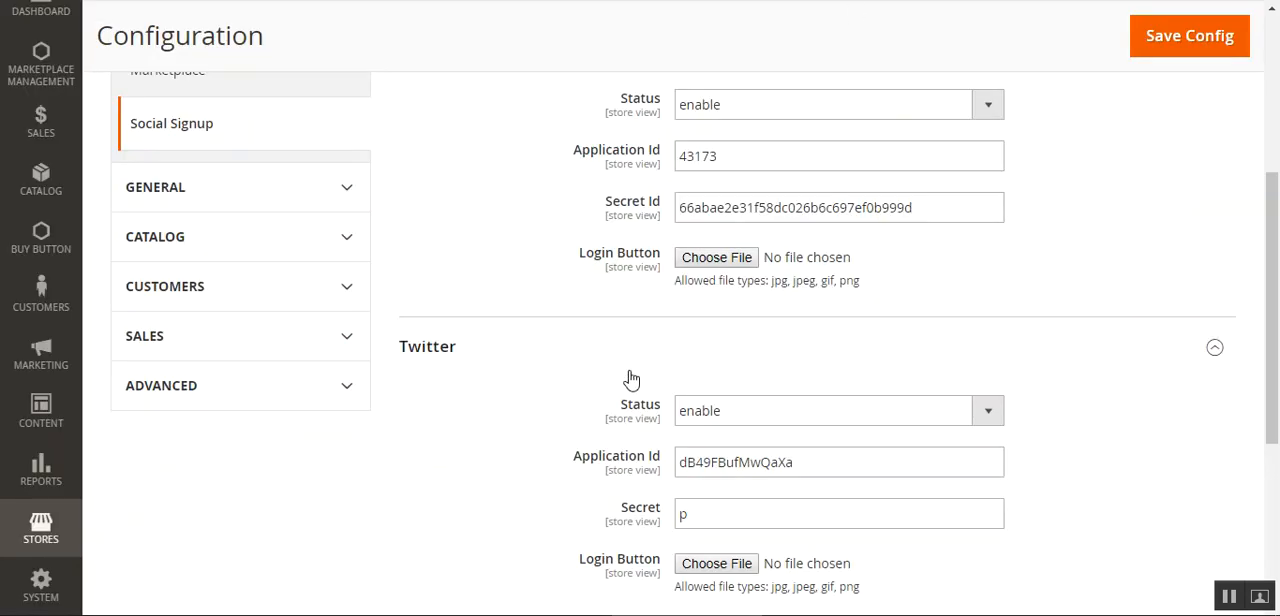
{"action": "scroll", "coordinate": [629, 378], "scroll_direction": "down", "scroll_amount": 4}
{"action": "left_click", "coordinate": [455, 302]}
{"action": "scroll", "coordinate": [573, 360], "scroll_direction": "down", "scroll_amount": 3}
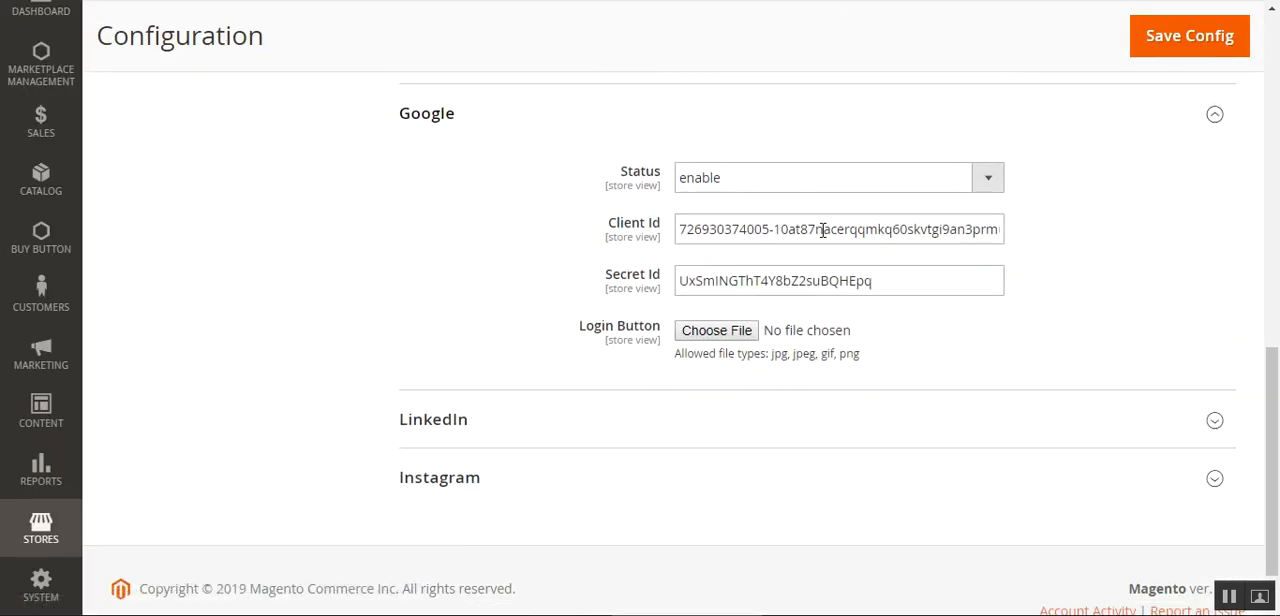
{"action": "left_click", "coordinate": [757, 188]}
{"action": "left_click", "coordinate": [757, 188]}
{"action": "left_click", "coordinate": [576, 242]}
{"action": "scroll", "coordinate": [584, 278], "scroll_direction": "down", "scroll_amount": 1}
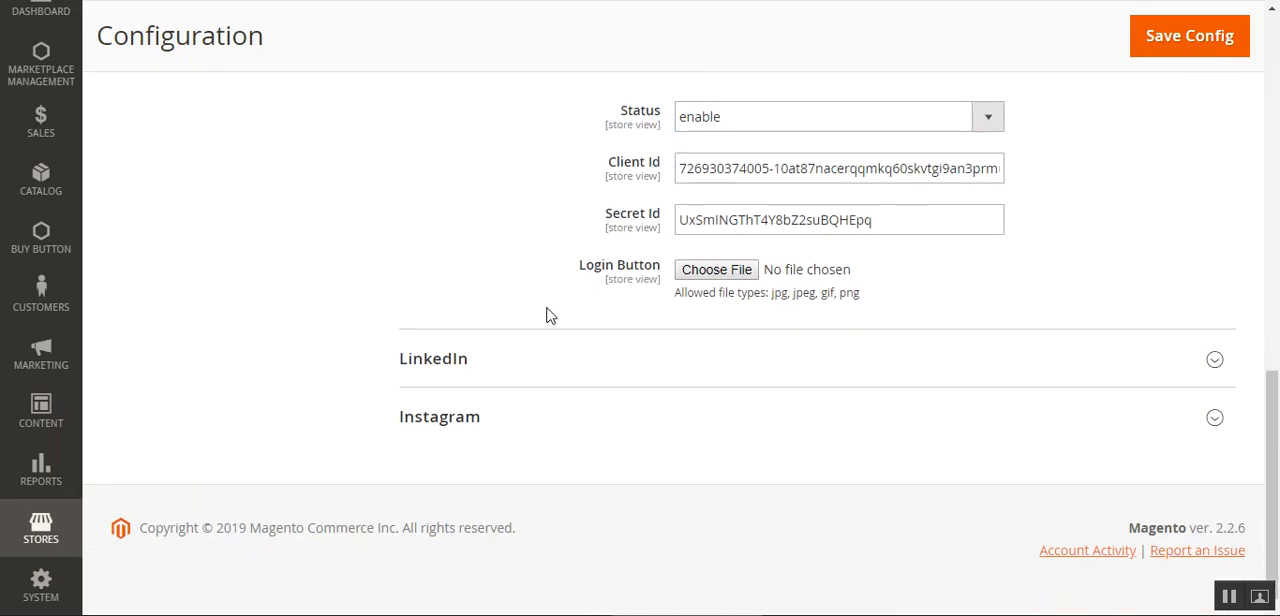
Expand the LinkedIn and Instagram sections and review their login settings, including the LinkedIn status options
{"action": "left_click", "coordinate": [459, 367]}
{"action": "scroll", "coordinate": [600, 380], "scroll_direction": "down", "scroll_amount": 3}
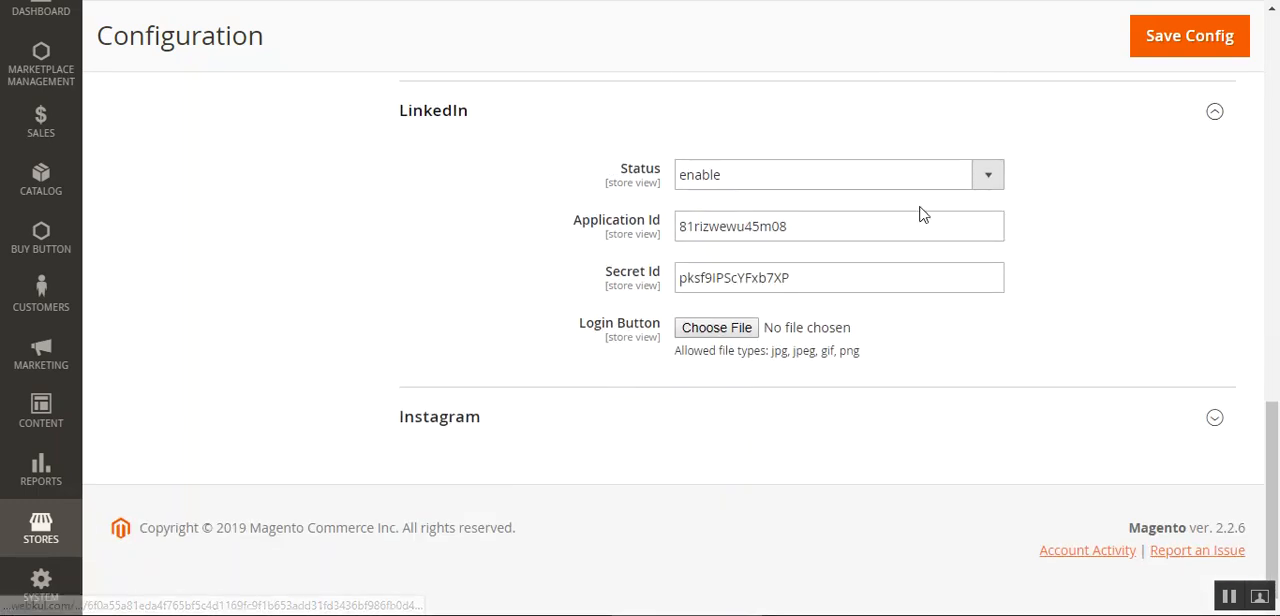
{"action": "left_click", "coordinate": [781, 177]}
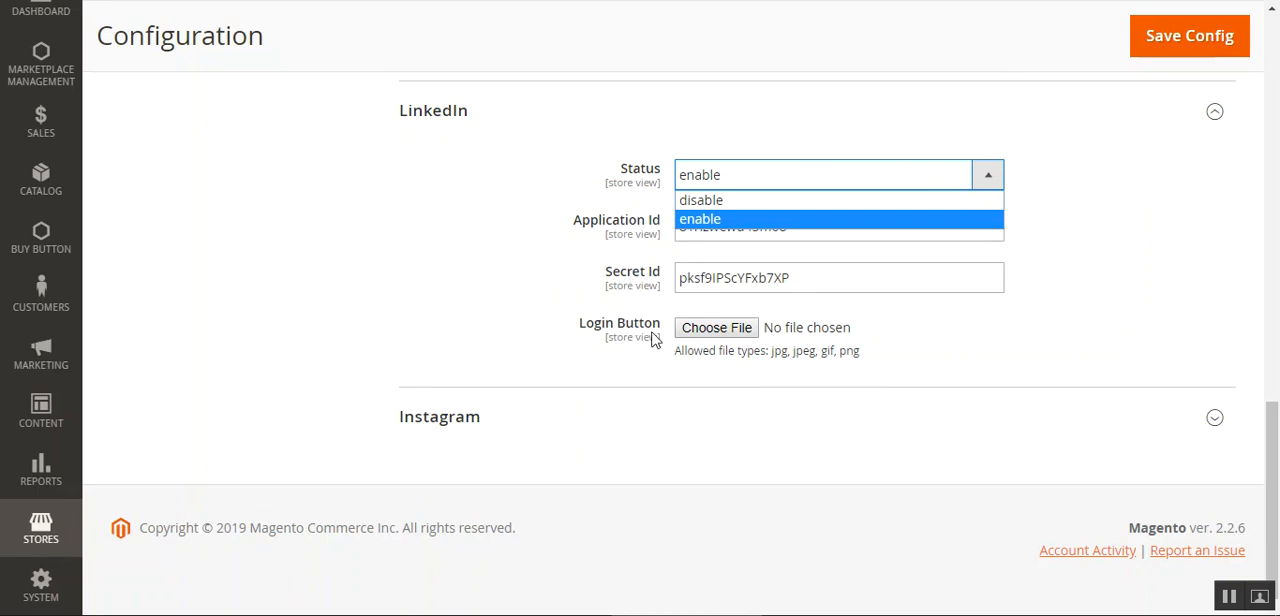
{"action": "left_click", "coordinate": [422, 432]}
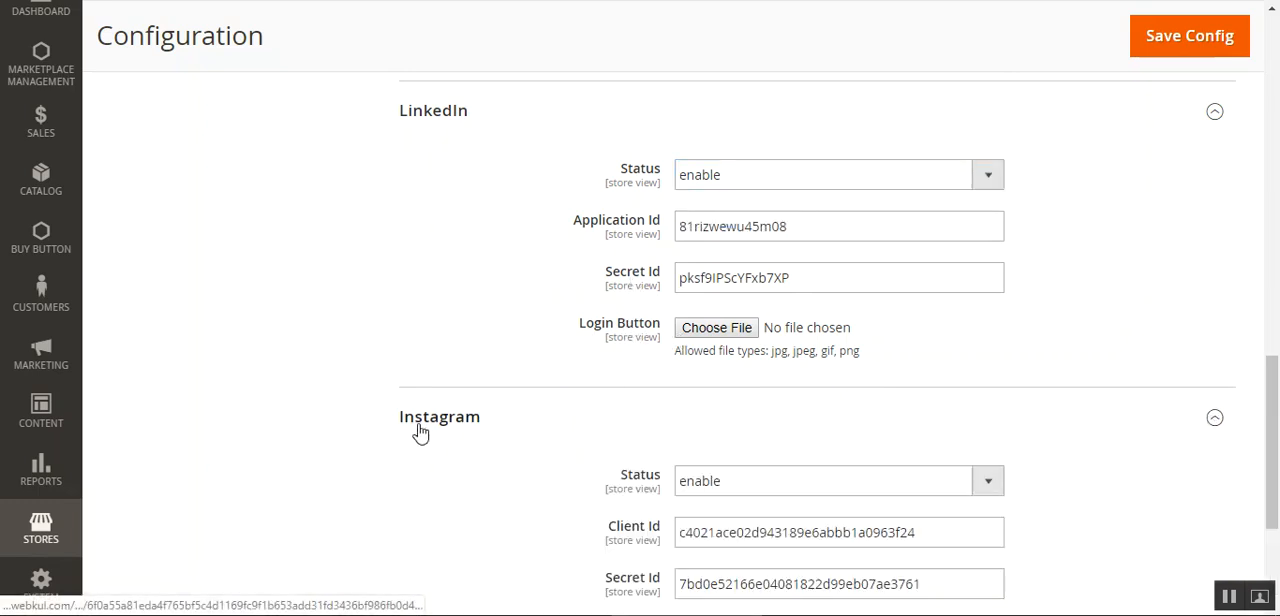
{"action": "scroll", "coordinate": [421, 431], "scroll_direction": "down", "scroll_amount": 3}
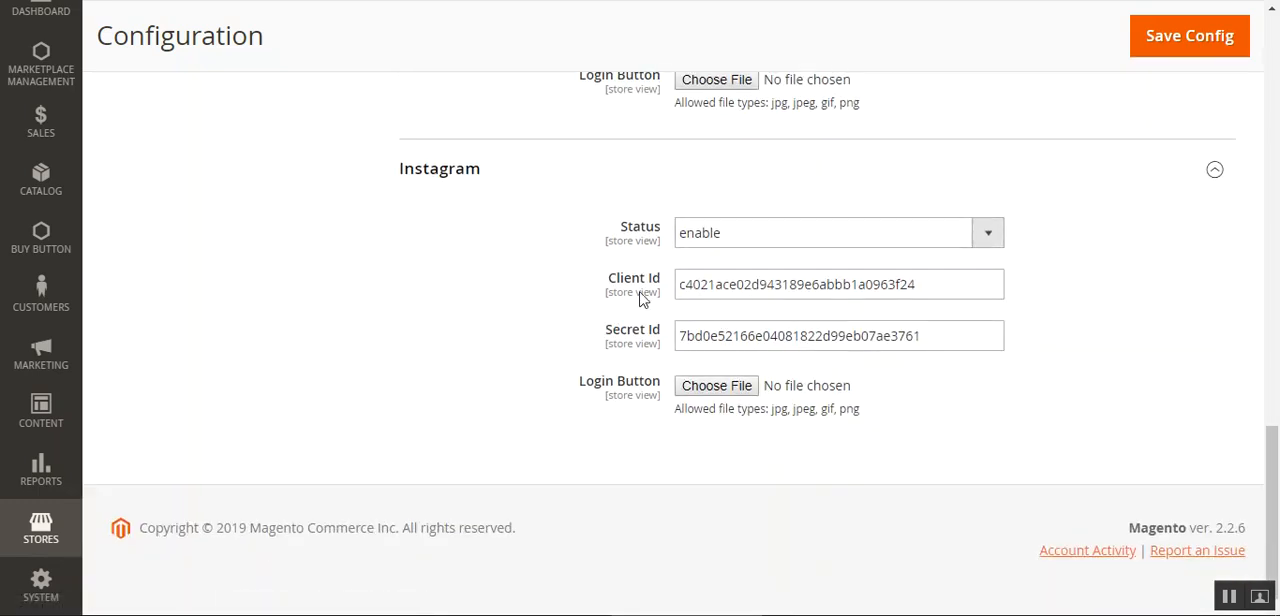
Check the Instagram Client Id and Secret Id fields, and save the Social Signup configuration
{"action": "left_click_drag", "start_coordinate": [626, 285], "coordinate": [672, 284]}
{"action": "left_click_drag", "start_coordinate": [613, 331], "coordinate": [676, 336]}
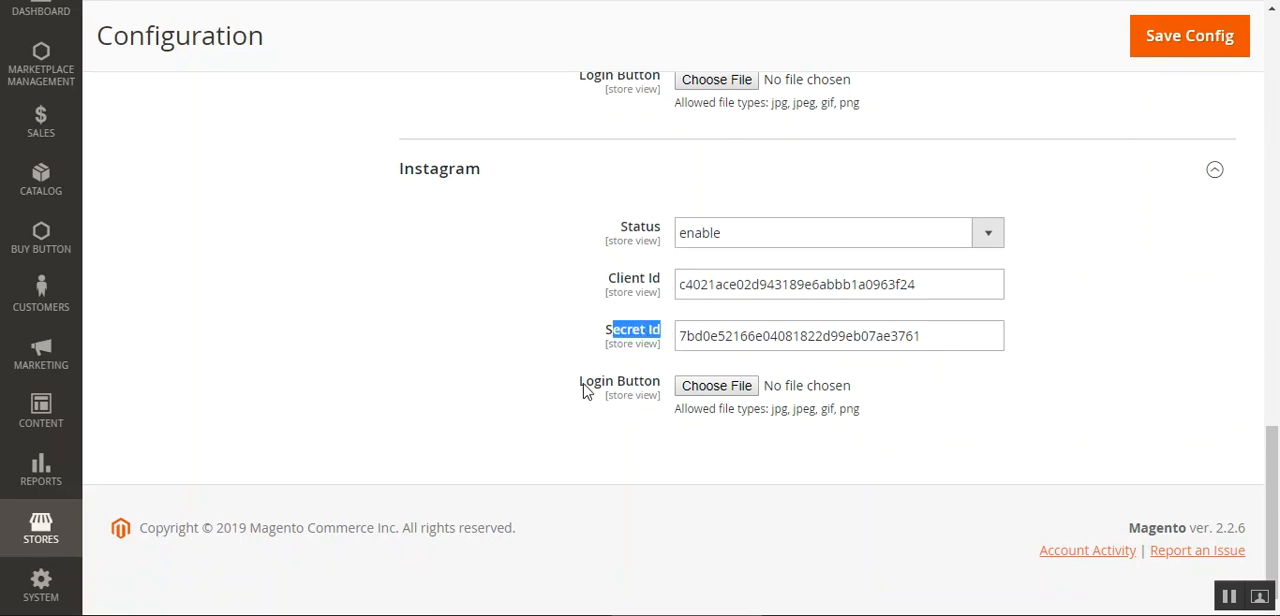
{"action": "double_click", "coordinate": [958, 285]}
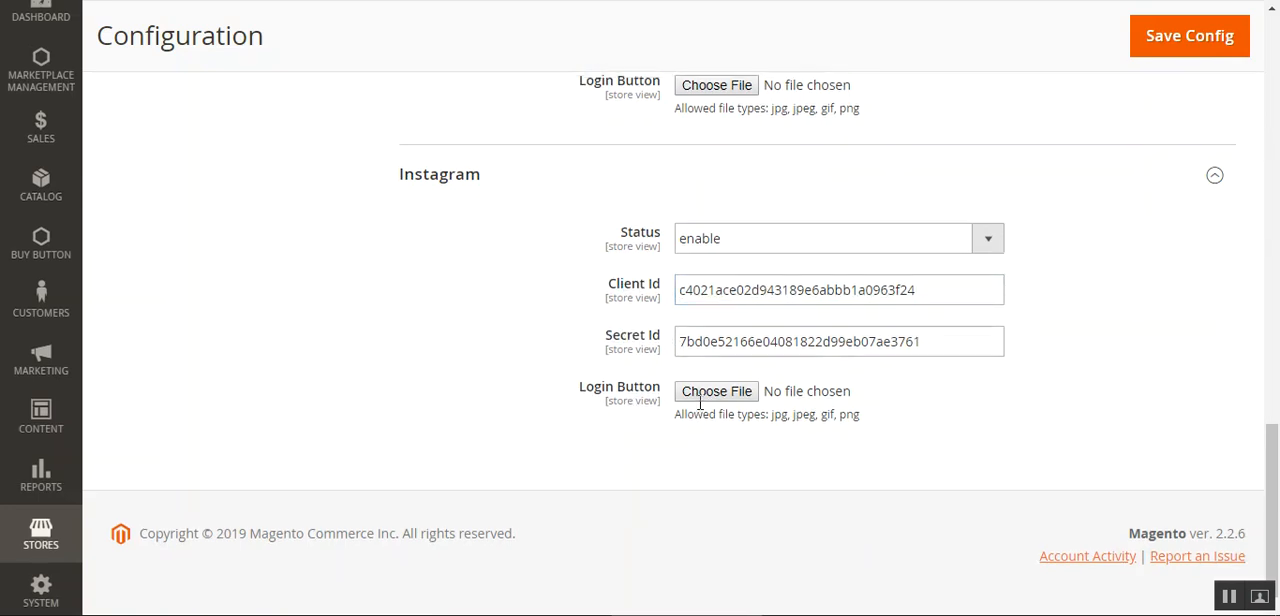
{"action": "scroll", "coordinate": [714, 405], "scroll_direction": "up", "scroll_amount": 10}
{"action": "scroll", "coordinate": [711, 401], "scroll_direction": "up", "scroll_amount": 5}
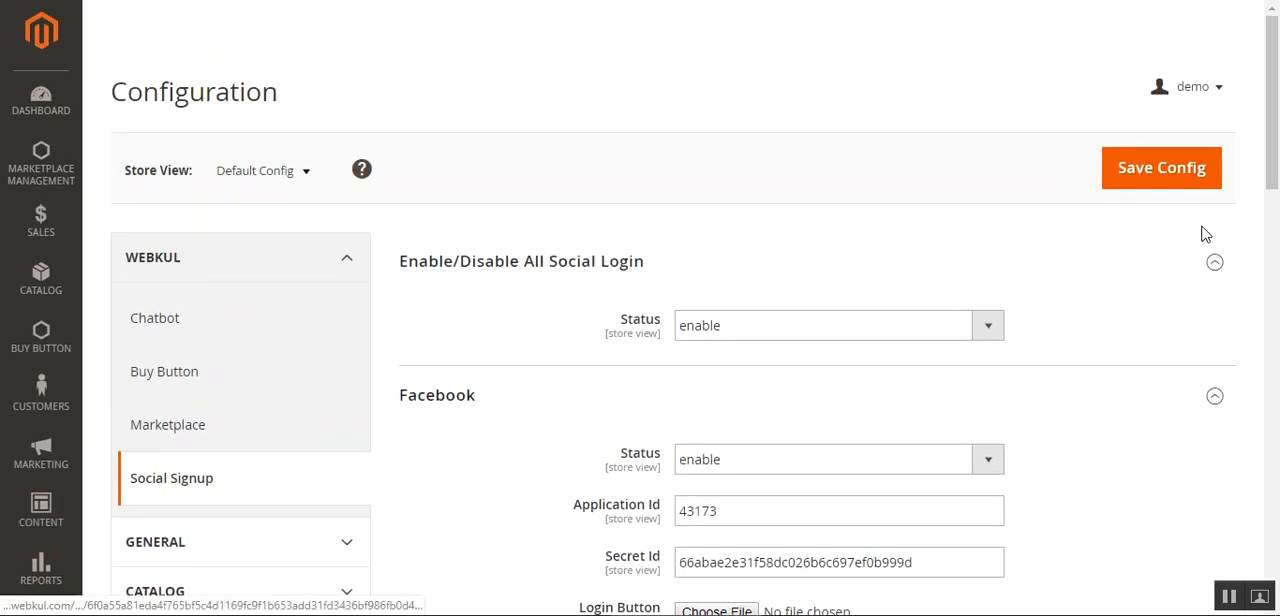
{"action": "left_click", "coordinate": [1170, 178]}
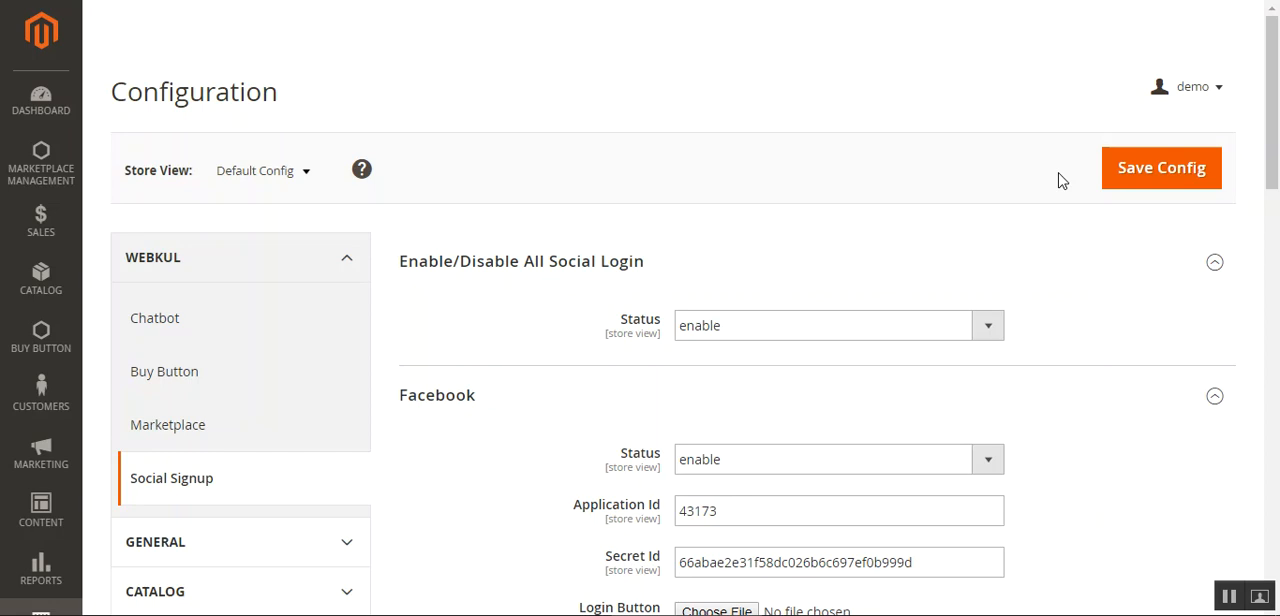
Review the Facebook, Twitter, Google and LinkedIn sections of the Social Signup configuration
{"action": "scroll", "coordinate": [483, 411], "scroll_direction": "down", "scroll_amount": 2}
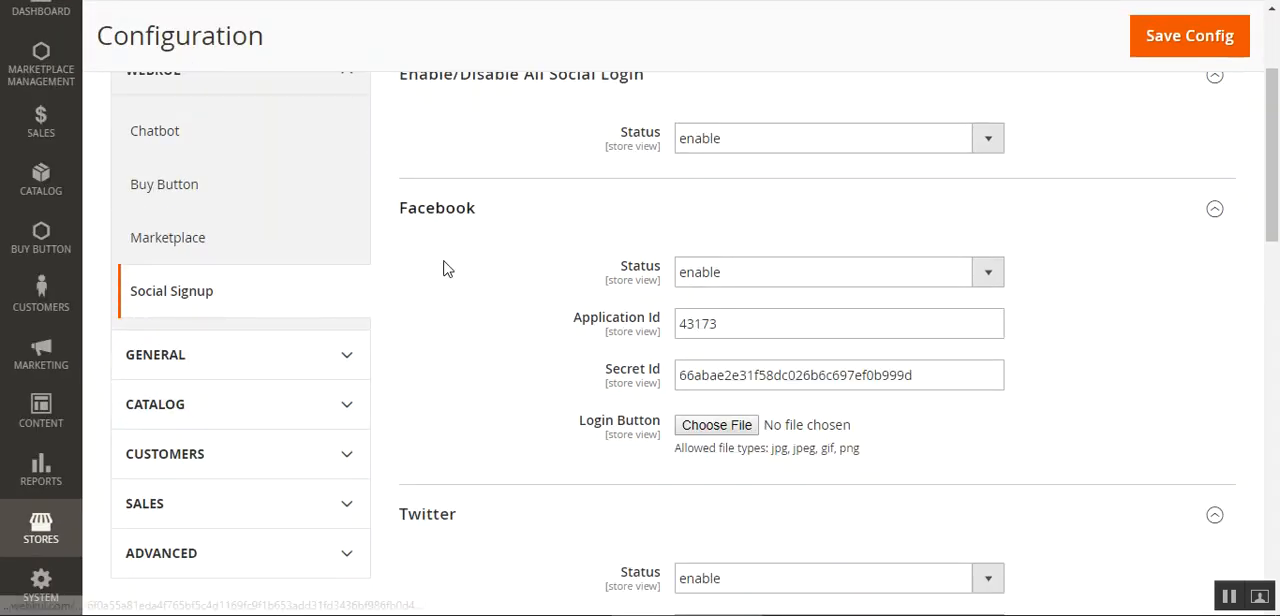
{"action": "scroll", "coordinate": [700, 390], "scroll_direction": "down", "scroll_amount": 2}
{"action": "scroll", "coordinate": [746, 396], "scroll_direction": "down", "scroll_amount": 1}
{"action": "scroll", "coordinate": [506, 406], "scroll_direction": "up", "scroll_amount": 1}
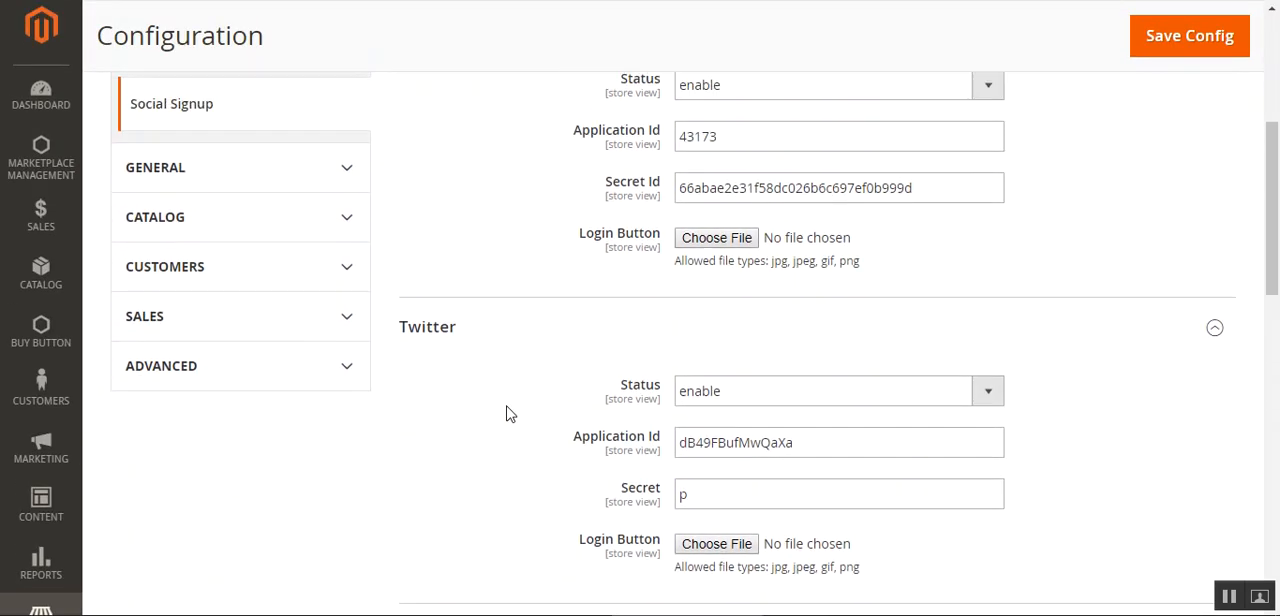
{"action": "scroll", "coordinate": [506, 414], "scroll_direction": "down", "scroll_amount": 8}
{"action": "scroll", "coordinate": [506, 414], "scroll_direction": "up", "scroll_amount": 4}
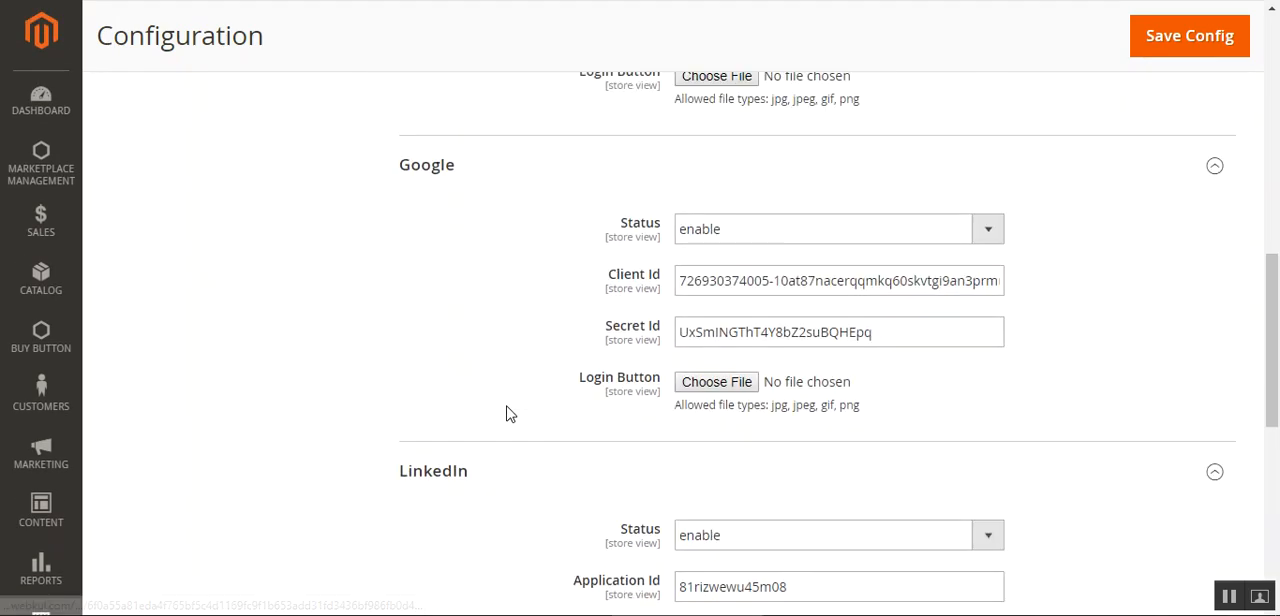
{"action": "scroll", "coordinate": [506, 414], "scroll_direction": "down", "scroll_amount": 2}
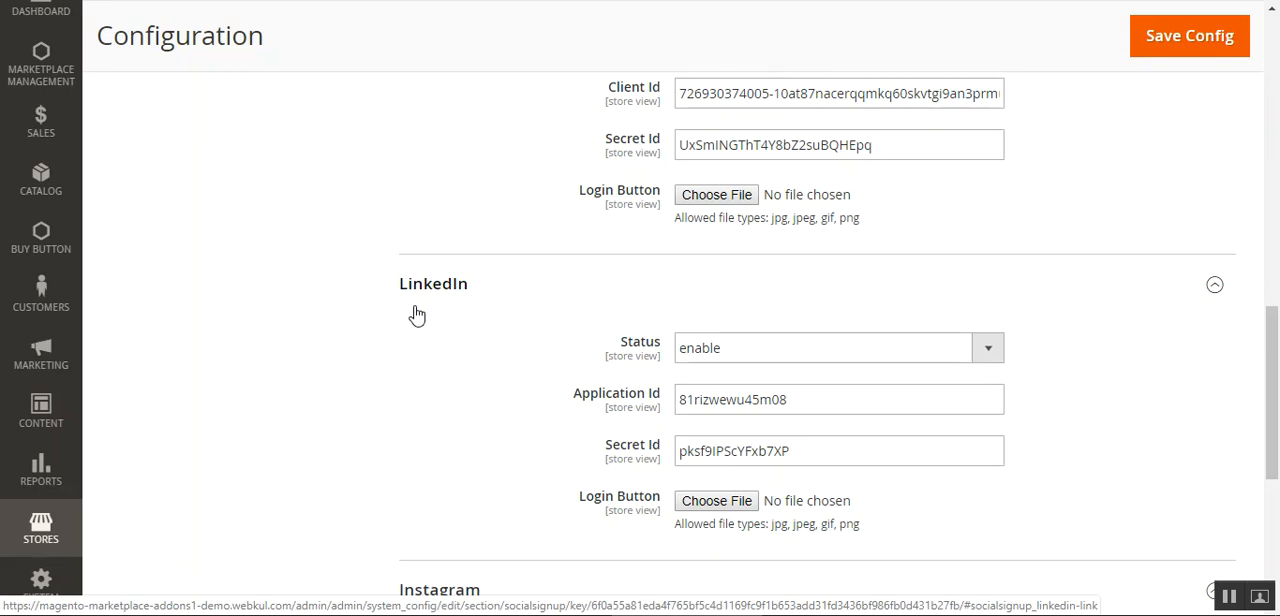
{"action": "scroll", "coordinate": [417, 315], "scroll_direction": "up", "scroll_amount": 10}
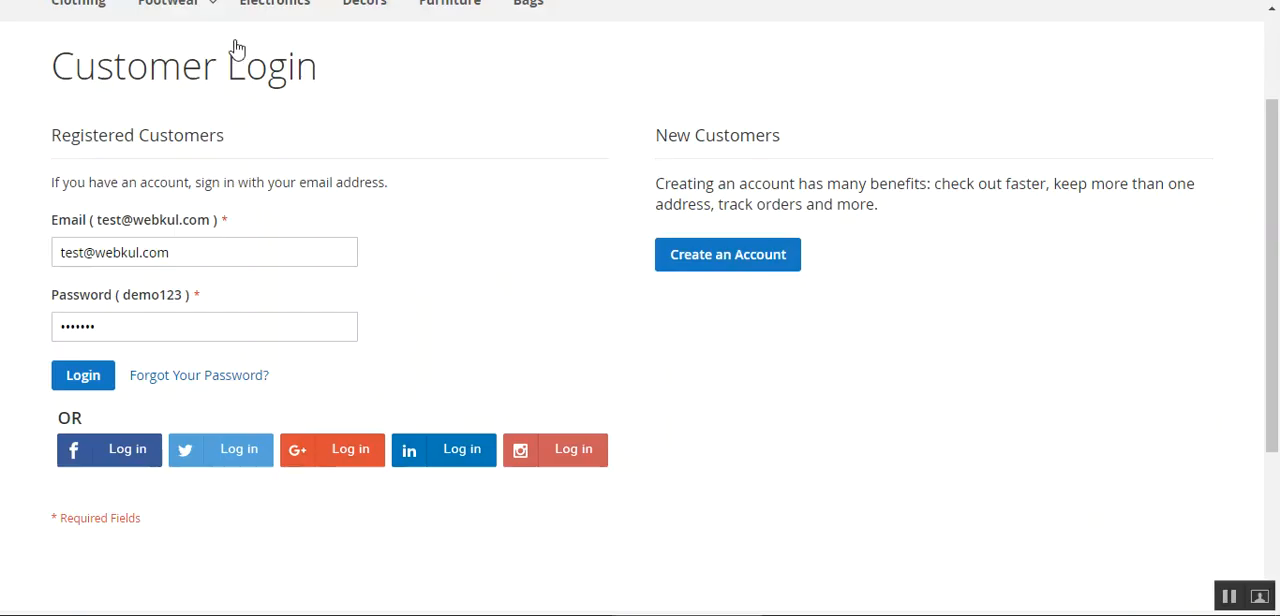
Examine the storefront Customer Login form and its social login buttons, and check the Create New Customer Account page before returning
{"action": "left_click_drag", "start_coordinate": [1272, 369], "coordinate": [1274, 282]}
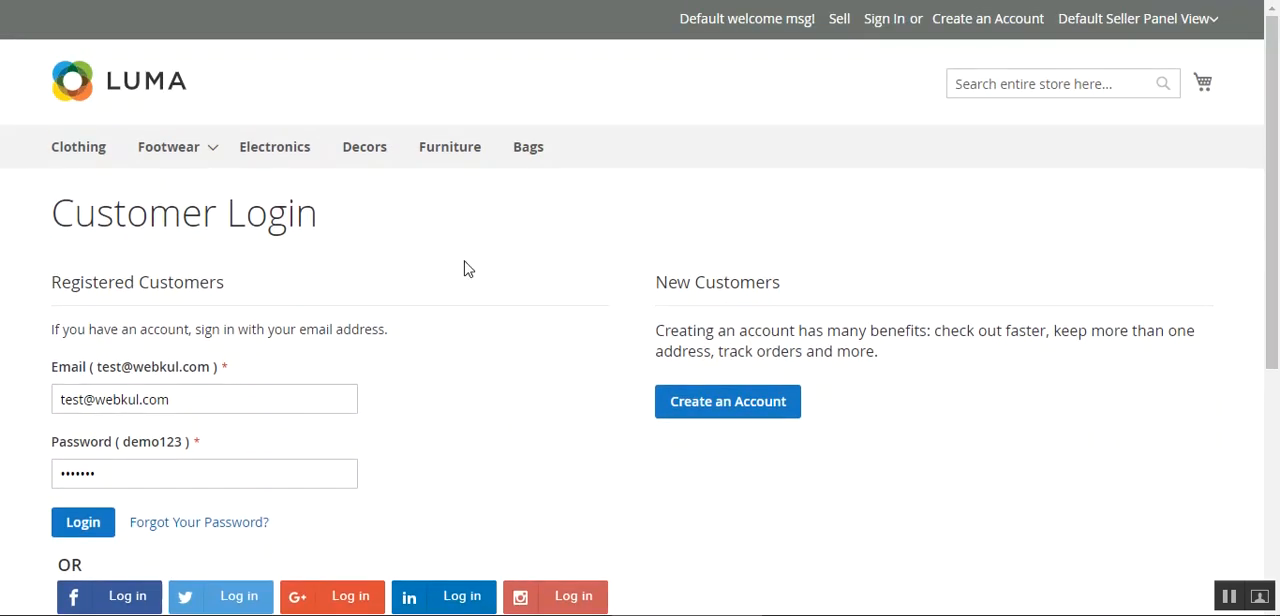
{"action": "scroll", "coordinate": [528, 345], "scroll_direction": "down", "scroll_amount": 1}
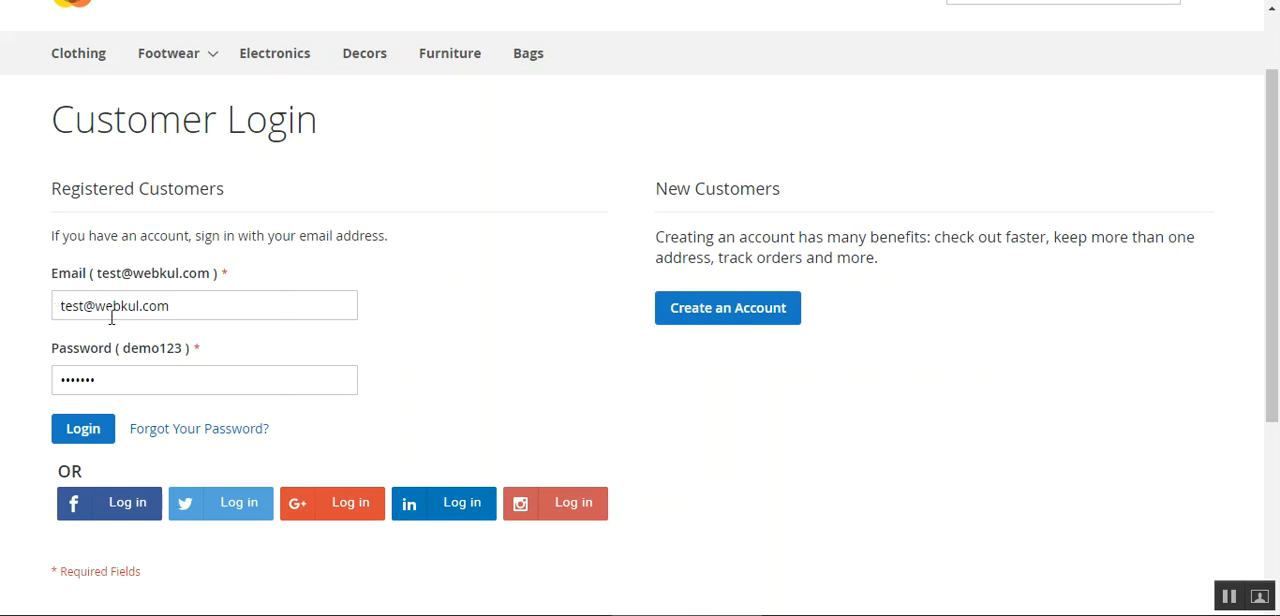
{"action": "left_click_drag", "start_coordinate": [190, 310], "coordinate": [54, 309]}
{"action": "left_click", "coordinate": [403, 321]}
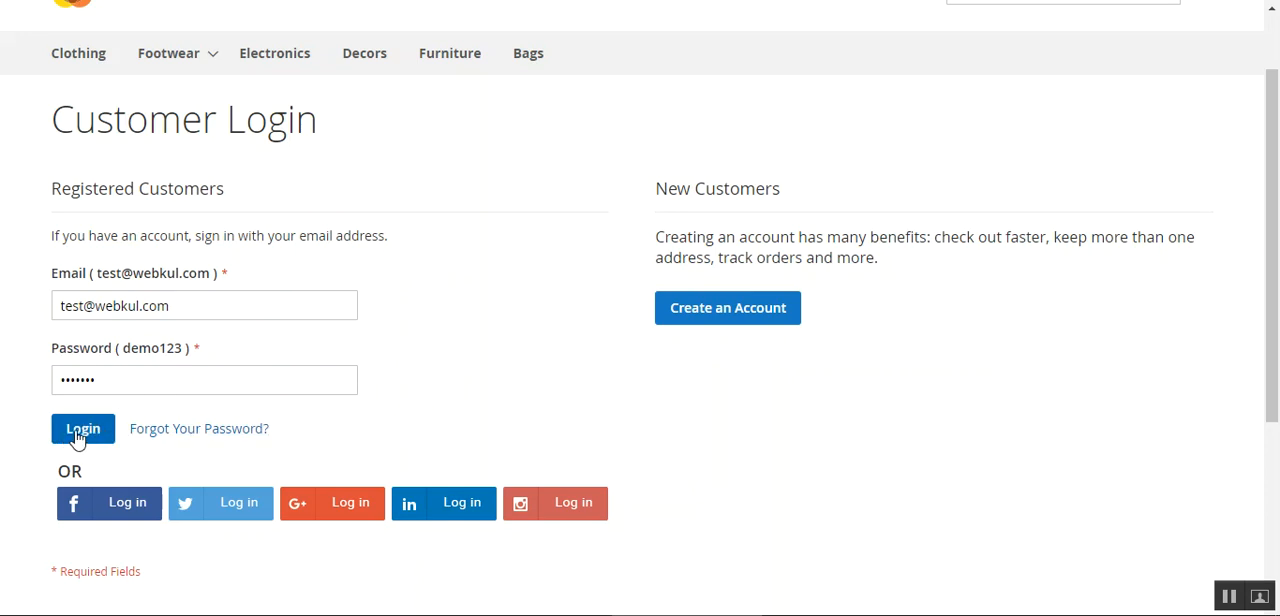
{"action": "scroll", "coordinate": [457, 437], "scroll_direction": "down", "scroll_amount": 2}
{"action": "scroll", "coordinate": [183, 397], "scroll_direction": "up", "scroll_amount": 1}
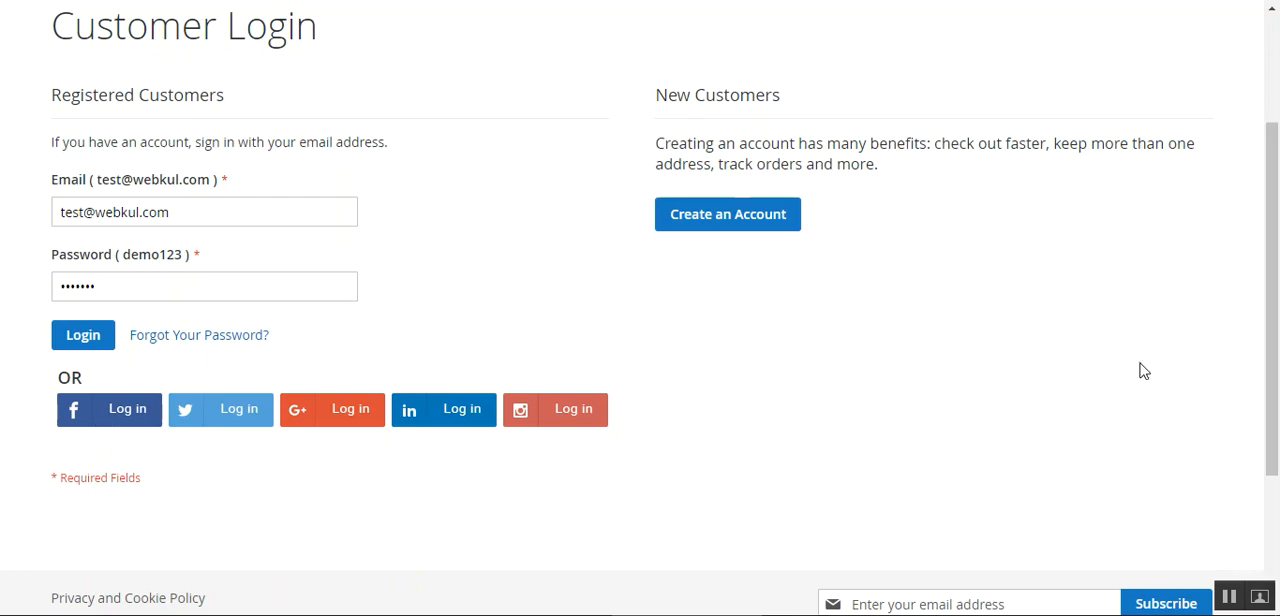
{"action": "scroll", "coordinate": [1226, 320], "scroll_direction": "up", "scroll_amount": 3}
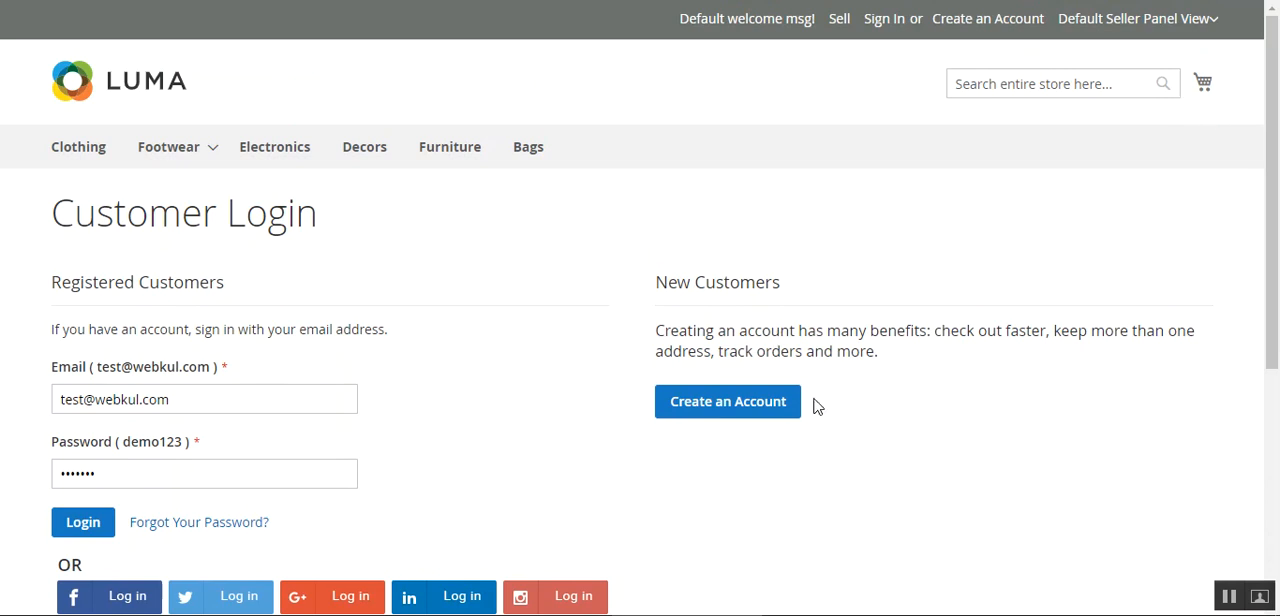
{"action": "left_click", "coordinate": [728, 401]}
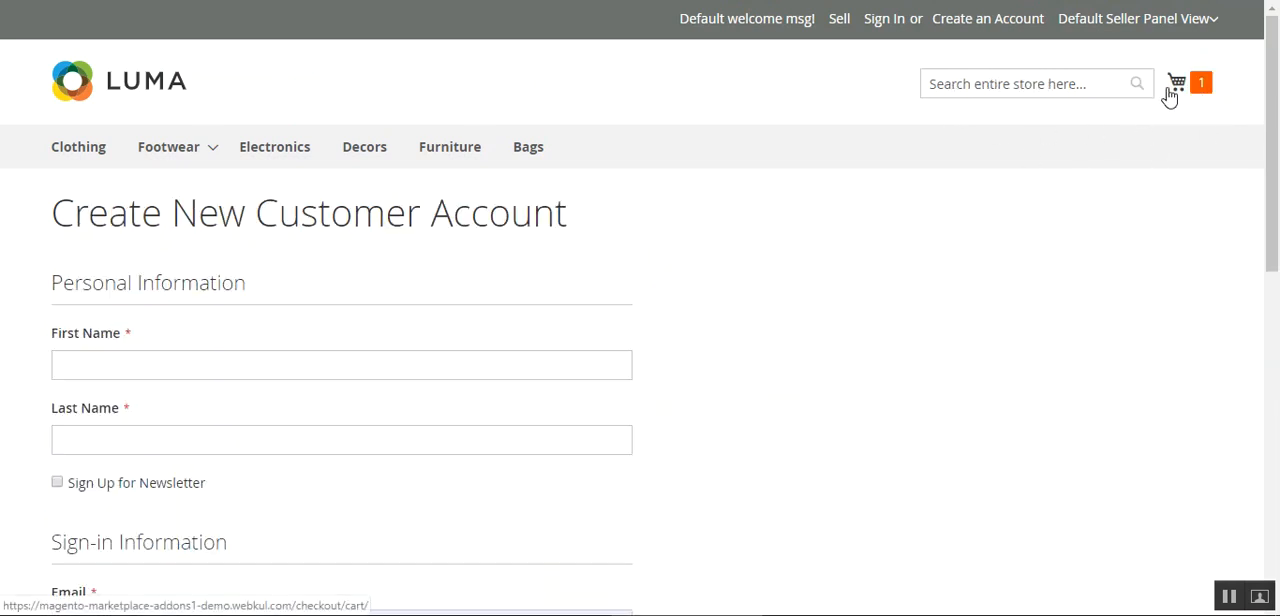
{"action": "key", "text": "alt+Left"}
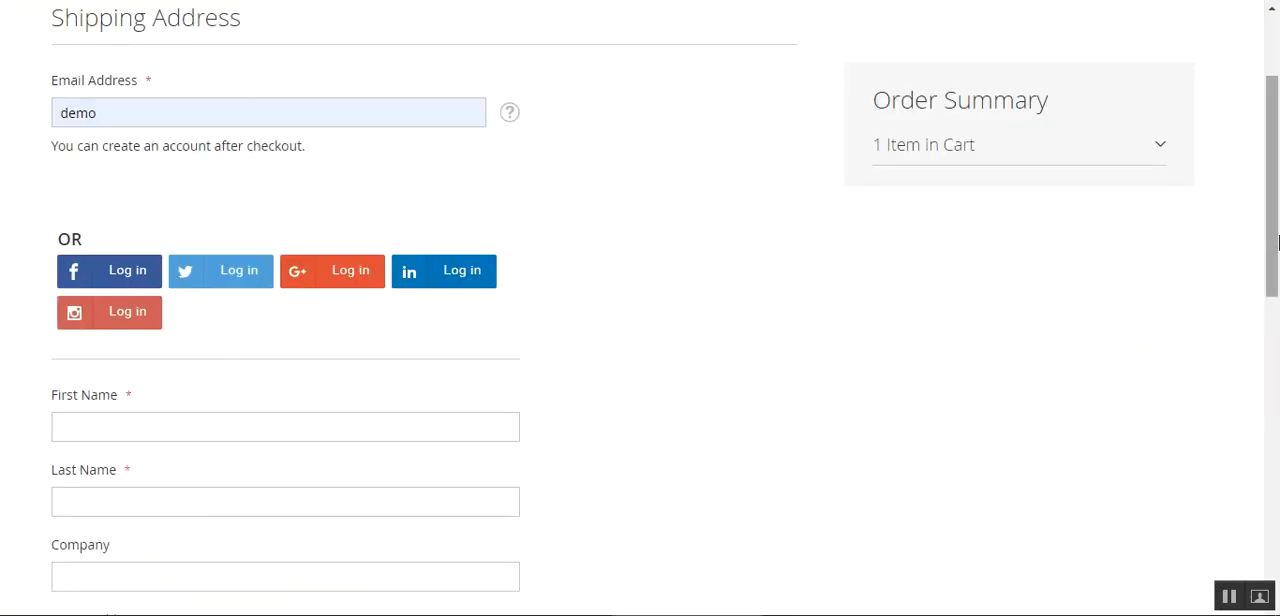
Examine the social login buttons and the Shipping Address form on the checkout's Shipping page
{"action": "left_click", "coordinate": [1155, 148]}
{"action": "scroll", "coordinate": [950, 300], "scroll_direction": "up", "scroll_amount": 2}
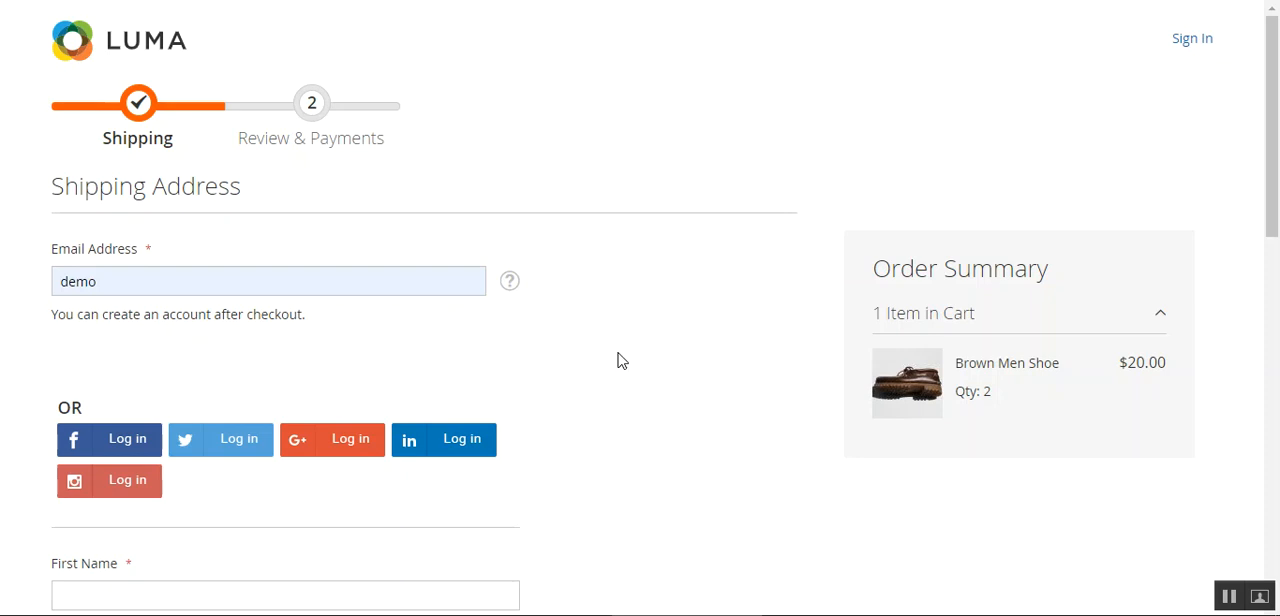
{"action": "scroll", "coordinate": [617, 360], "scroll_direction": "down", "scroll_amount": 1}
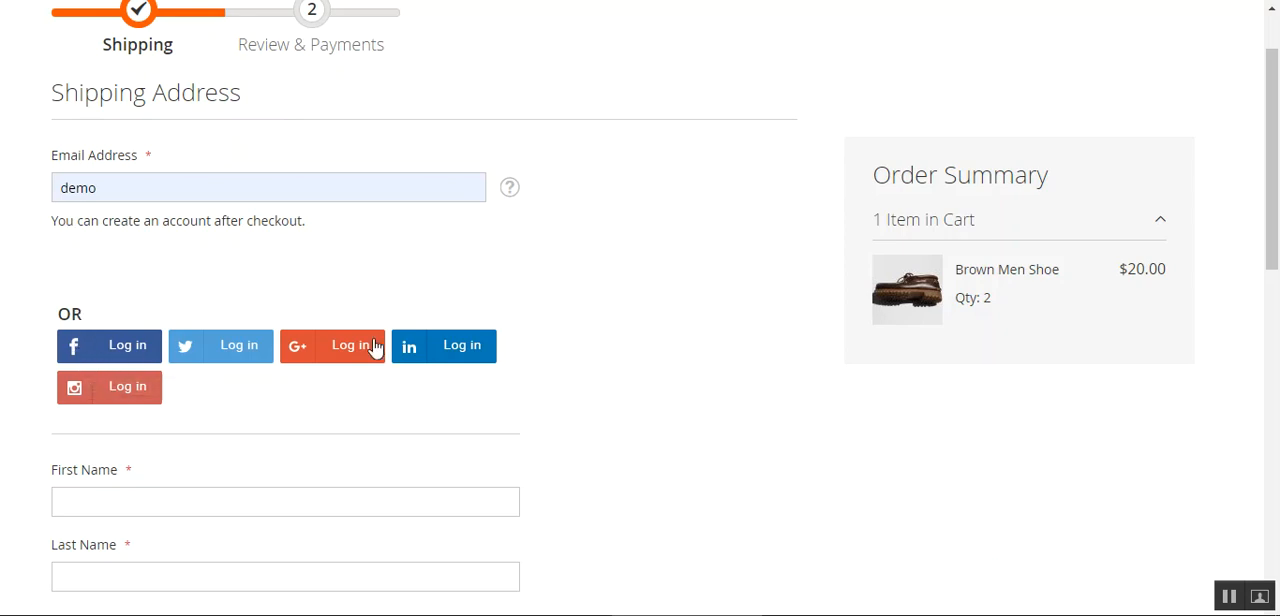
{"action": "scroll", "coordinate": [124, 390], "scroll_direction": "down", "scroll_amount": 2}
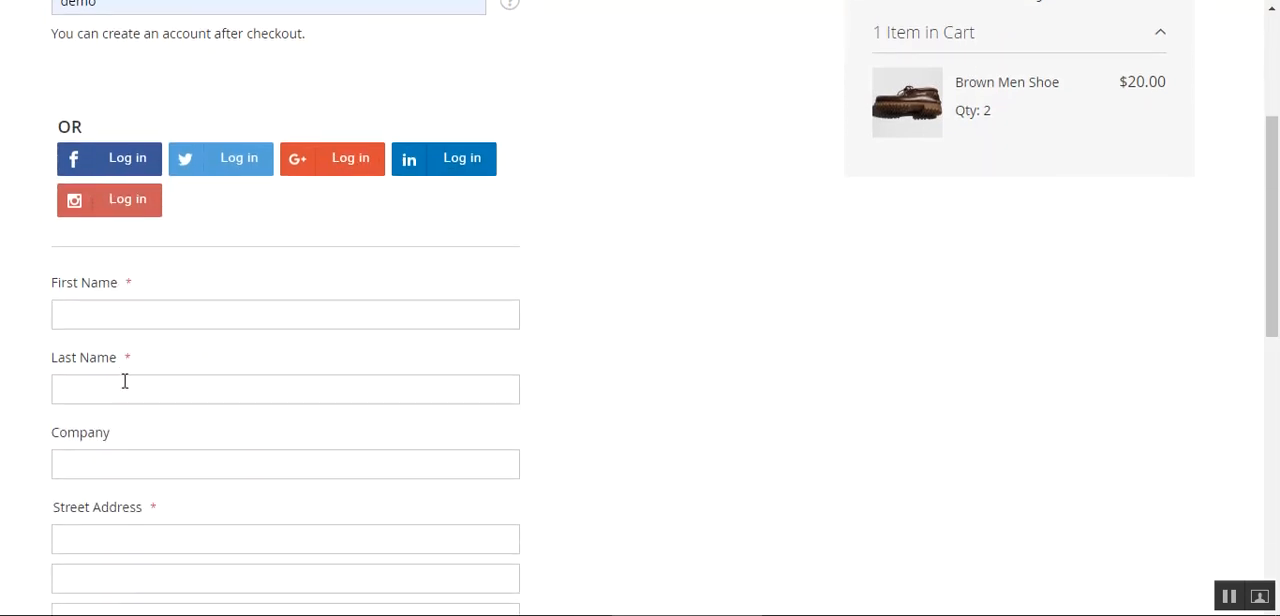
{"action": "scroll", "coordinate": [131, 246], "scroll_direction": "up", "scroll_amount": 2}
{"action": "scroll", "coordinate": [286, 383], "scroll_direction": "down", "scroll_amount": 7}
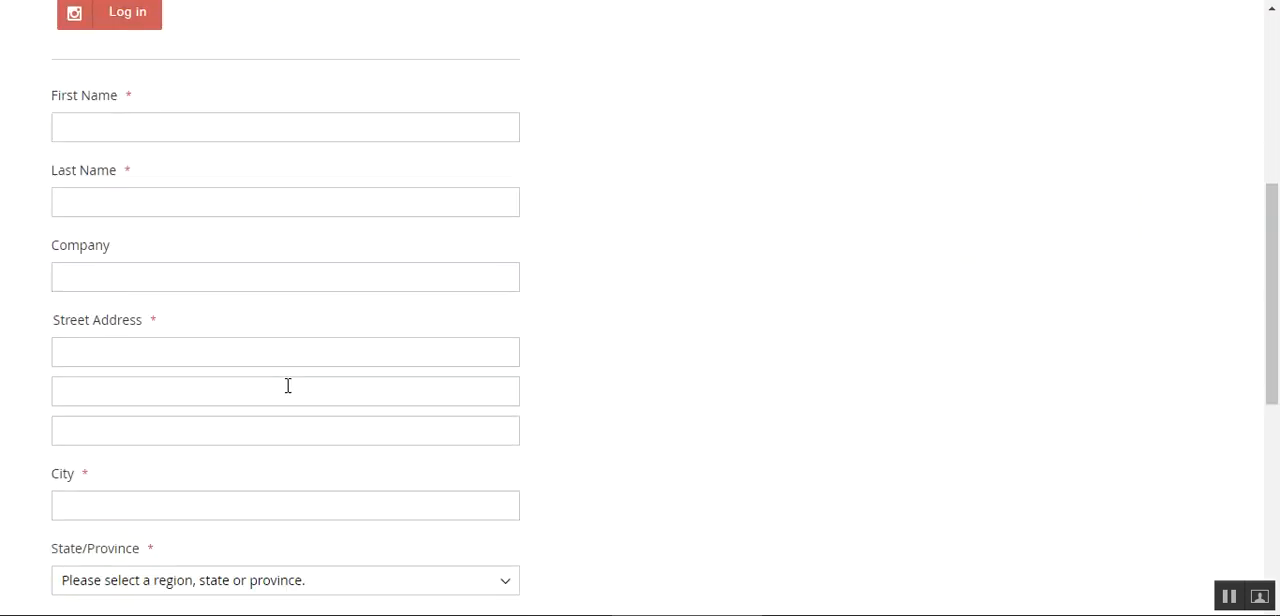
{"action": "scroll", "coordinate": [287, 385], "scroll_direction": "up", "scroll_amount": 8}
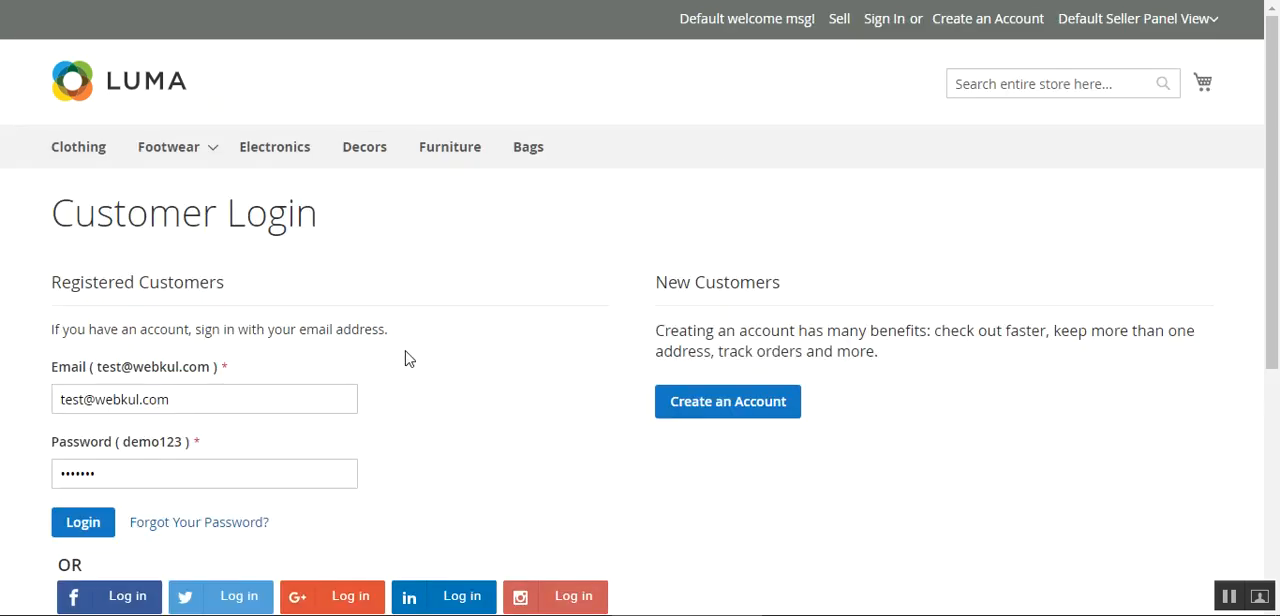
Open the Google login from the Customer Login page and view the account choices and sharing terms
{"action": "scroll", "coordinate": [405, 358], "scroll_direction": "down", "scroll_amount": 2}
{"action": "scroll", "coordinate": [405, 358], "scroll_direction": "up", "scroll_amount": 1}
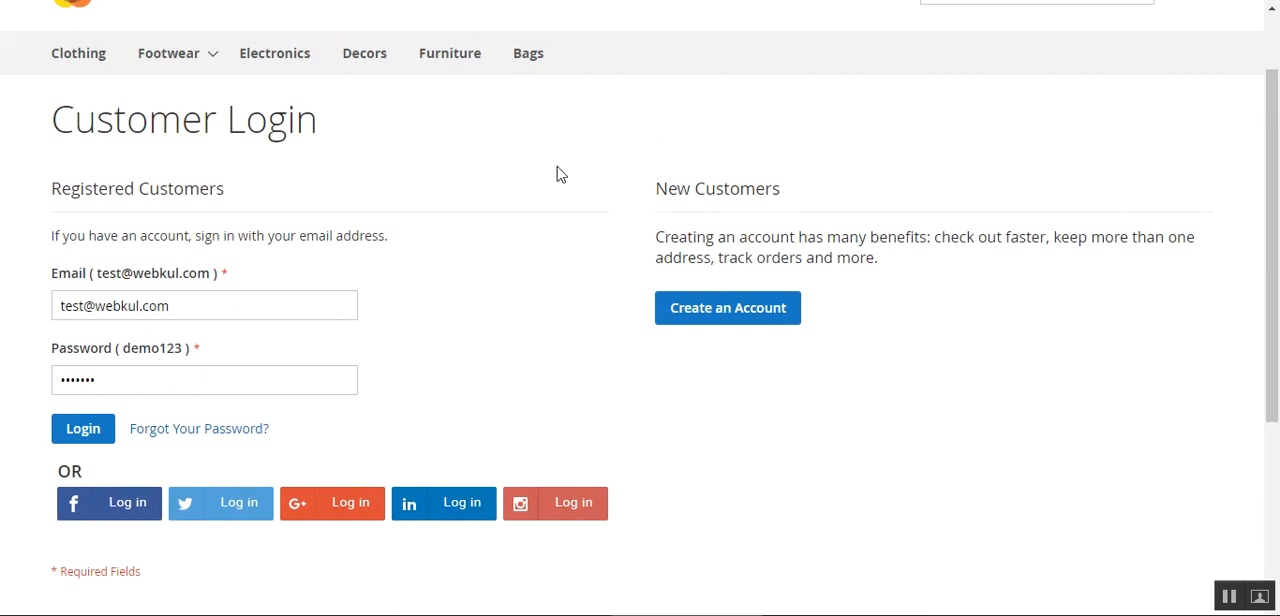
{"action": "scroll", "coordinate": [560, 251], "scroll_direction": "up", "scroll_amount": 1}
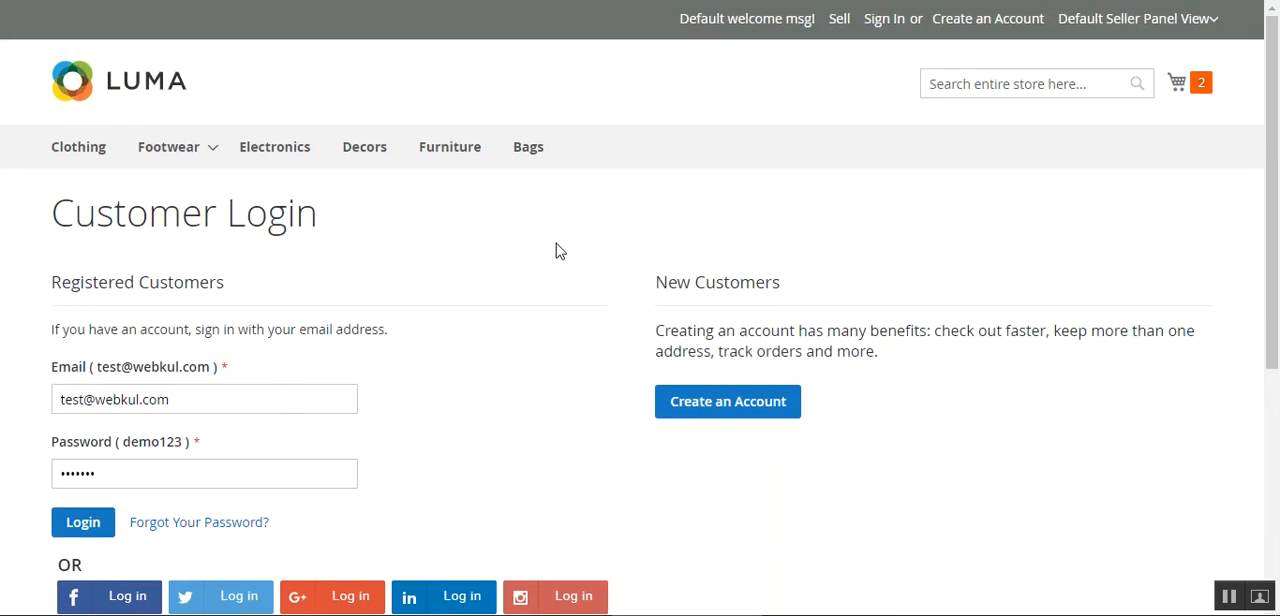
{"action": "scroll", "coordinate": [558, 251], "scroll_direction": "down", "scroll_amount": 2}
{"action": "scroll", "coordinate": [545, 251], "scroll_direction": "up", "scroll_amount": 1}
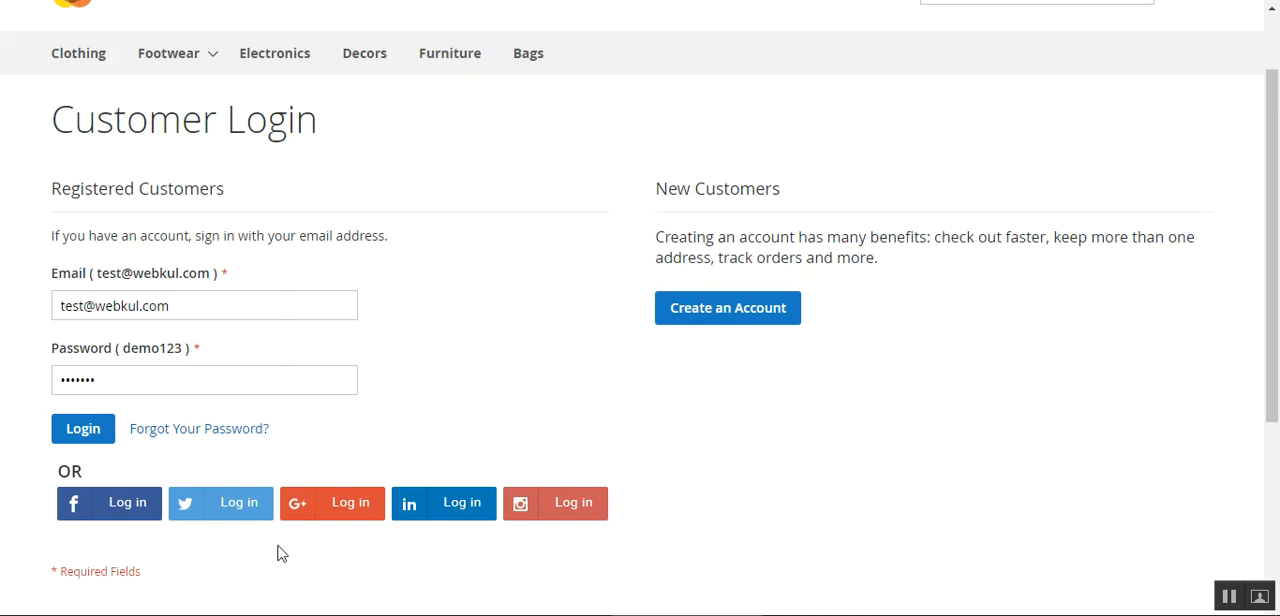
{"action": "left_click", "coordinate": [336, 515]}
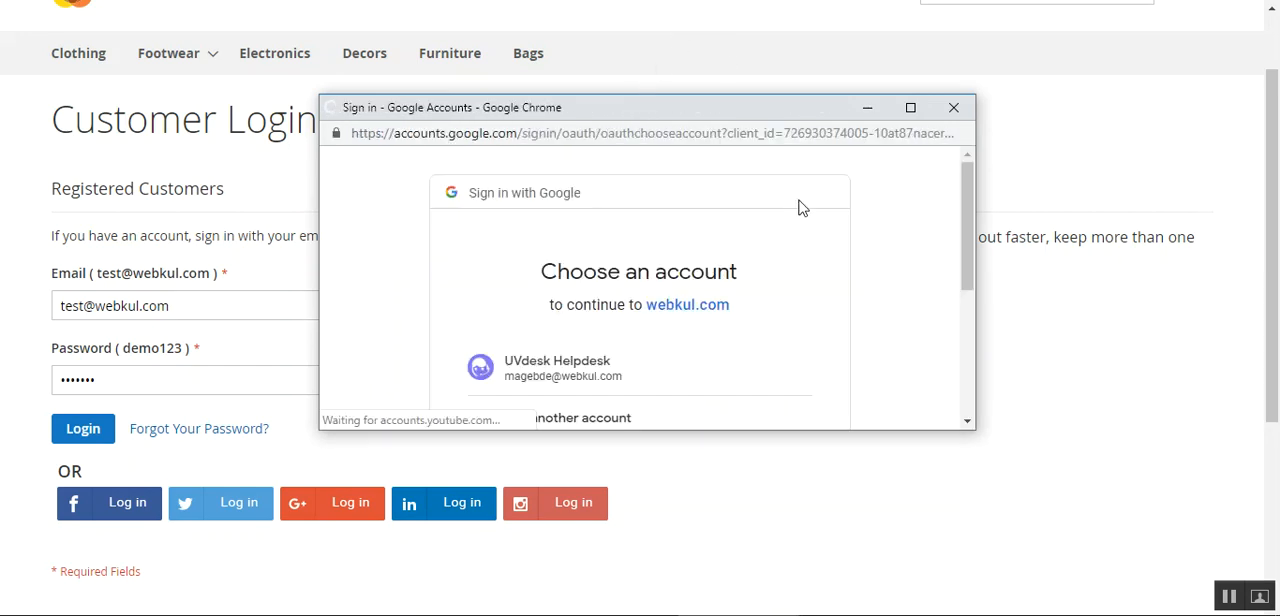
{"action": "left_click_drag", "start_coordinate": [687, 107], "coordinate": [695, 29]}
{"action": "left_click_drag", "start_coordinate": [969, 120], "coordinate": [969, 148]}
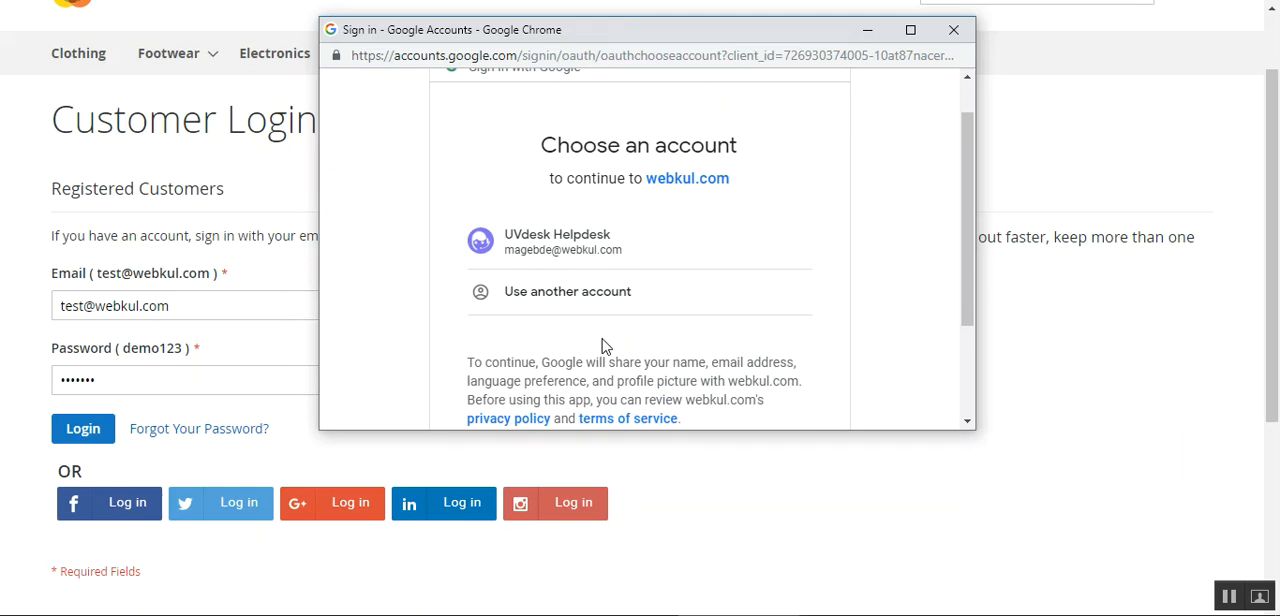
Open the Instagram login from the Customer Login page, inspect its username and password form, and close it
{"action": "left_click", "coordinate": [561, 510]}
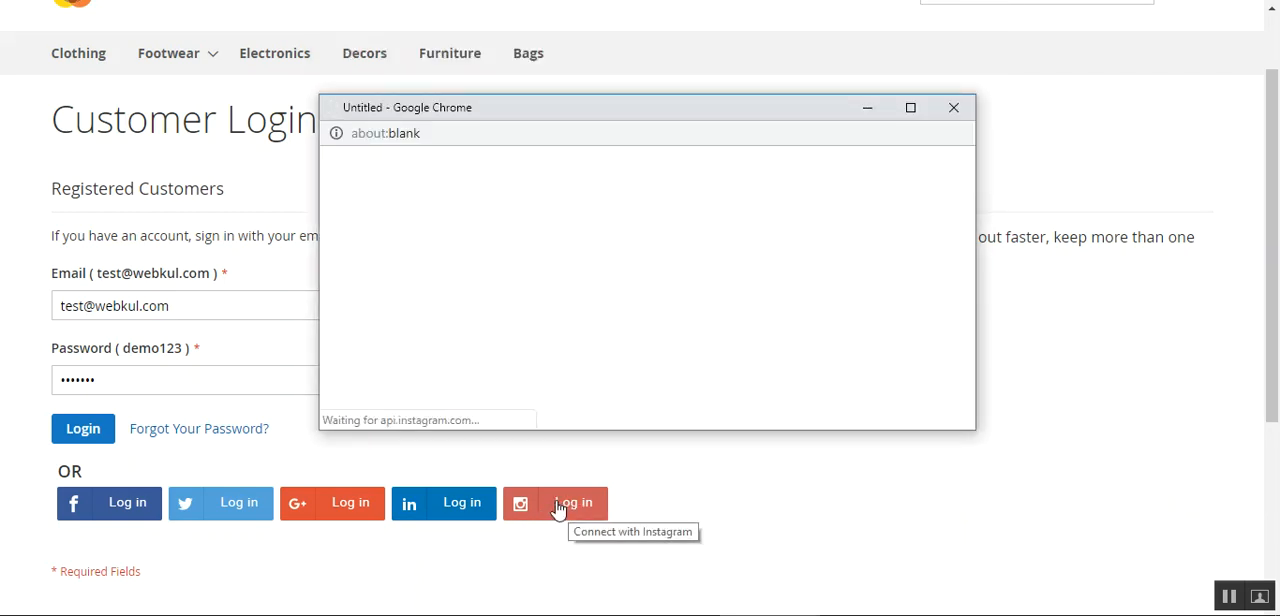
{"action": "left_click_drag", "start_coordinate": [662, 111], "coordinate": [672, 75]}
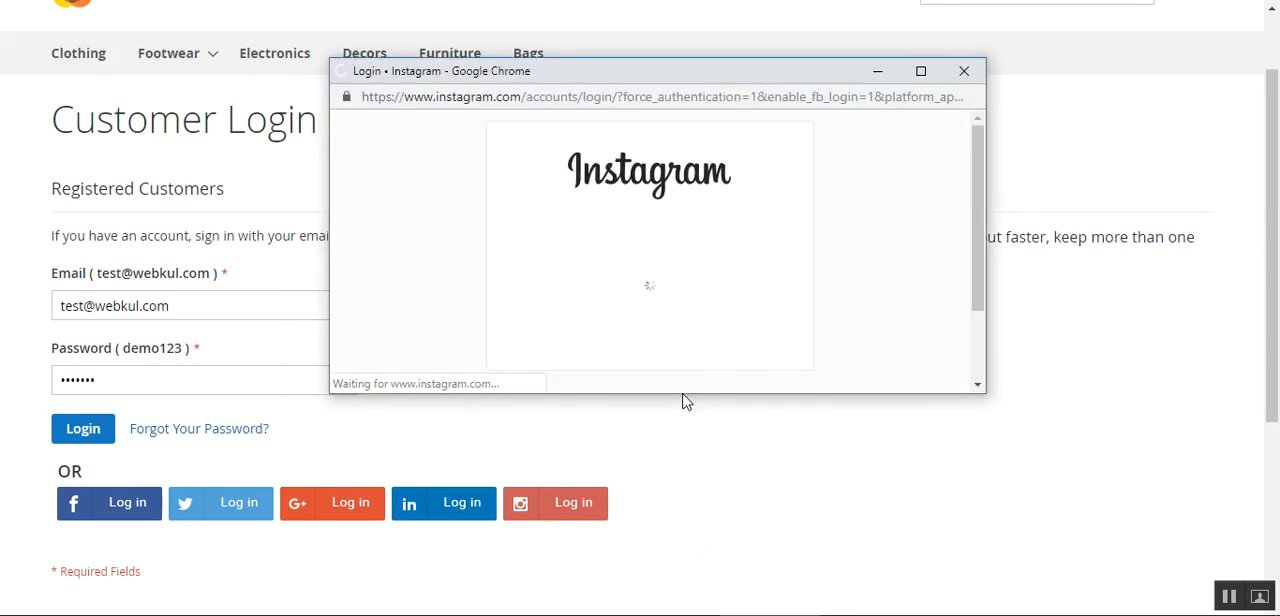
{"action": "left_click_drag", "start_coordinate": [976, 224], "coordinate": [973, 307]}
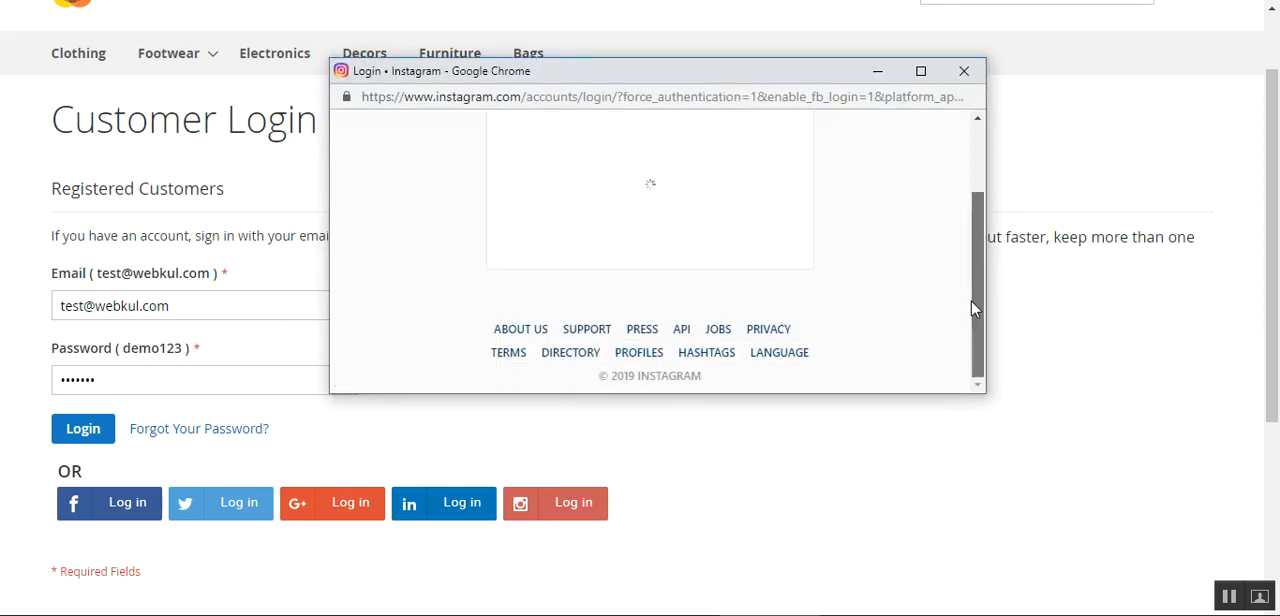
{"action": "scroll", "coordinate": [680, 242], "scroll_direction": "up", "scroll_amount": 2}
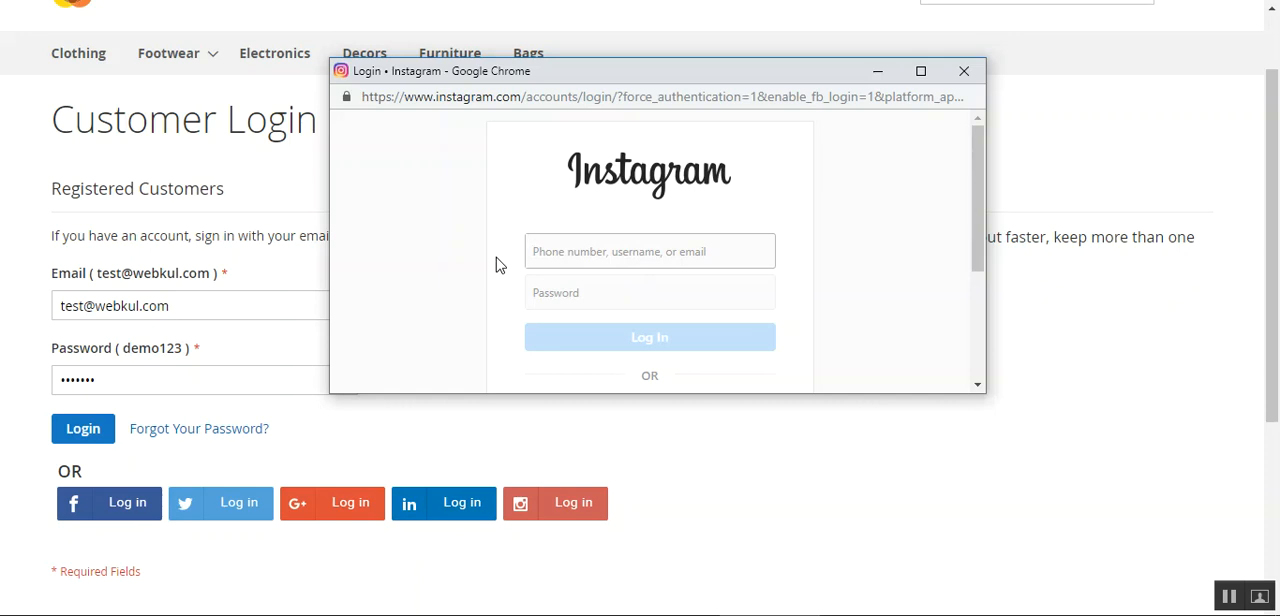
{"action": "left_click", "coordinate": [558, 286]}
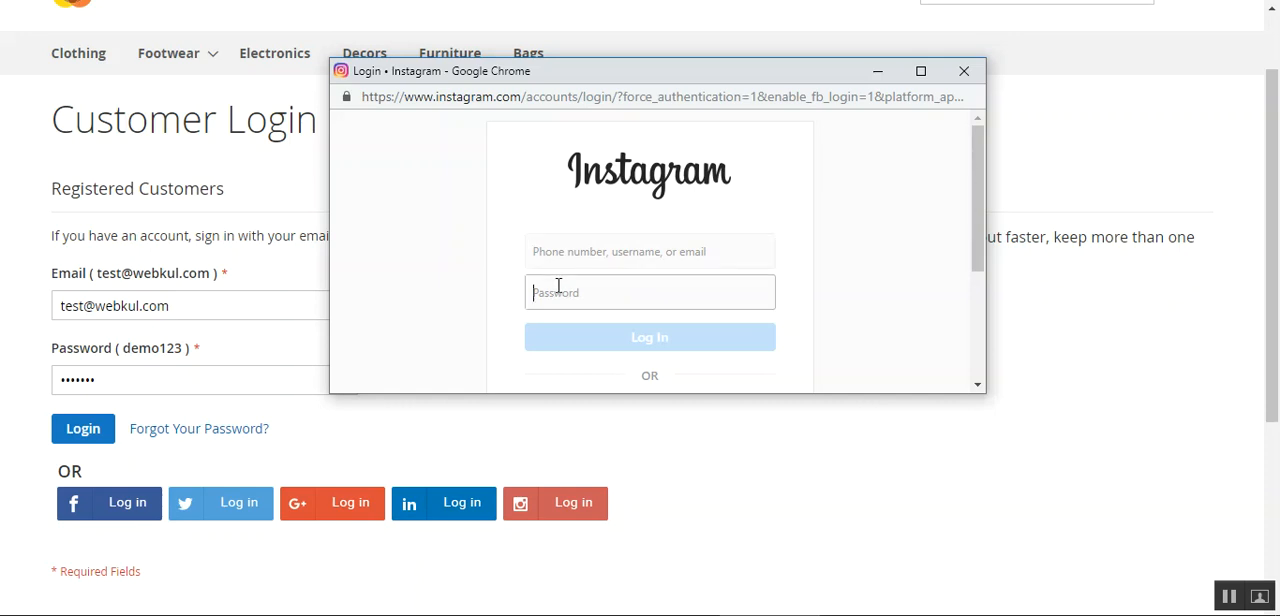
{"action": "left_click", "coordinate": [487, 312]}
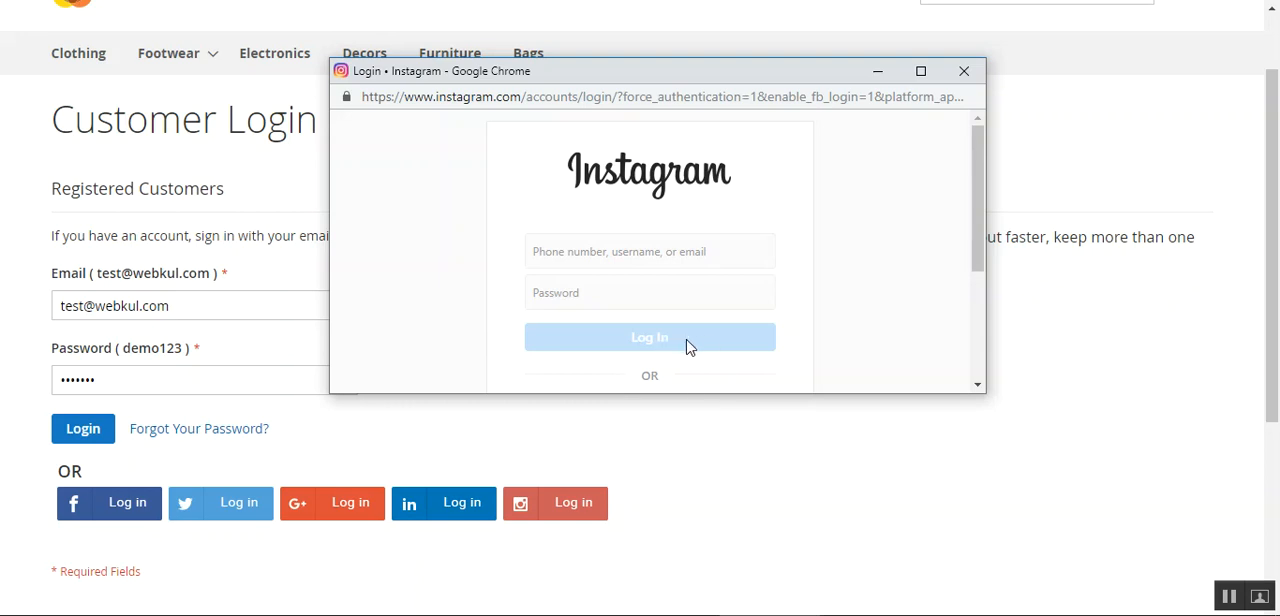
{"action": "left_click", "coordinate": [962, 80]}
Reopen the Google sign-in from the Customer Login page and enlarge its window to show the full account chooser
{"action": "left_click", "coordinate": [337, 512]}
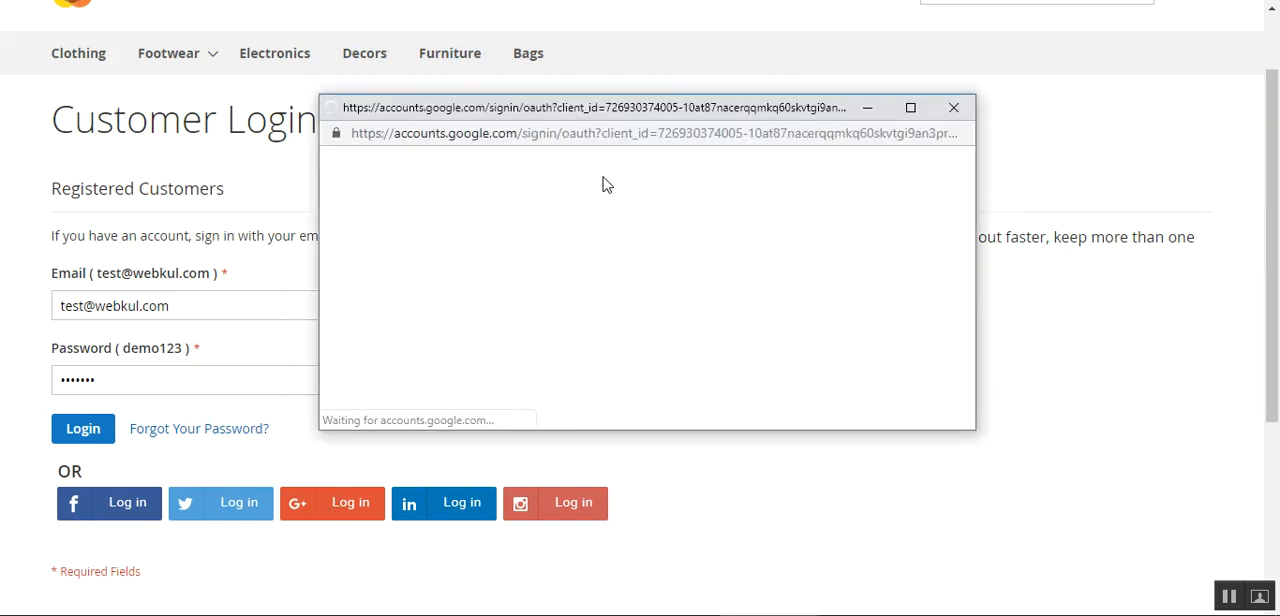
{"action": "left_click_drag", "start_coordinate": [628, 112], "coordinate": [629, 77]}
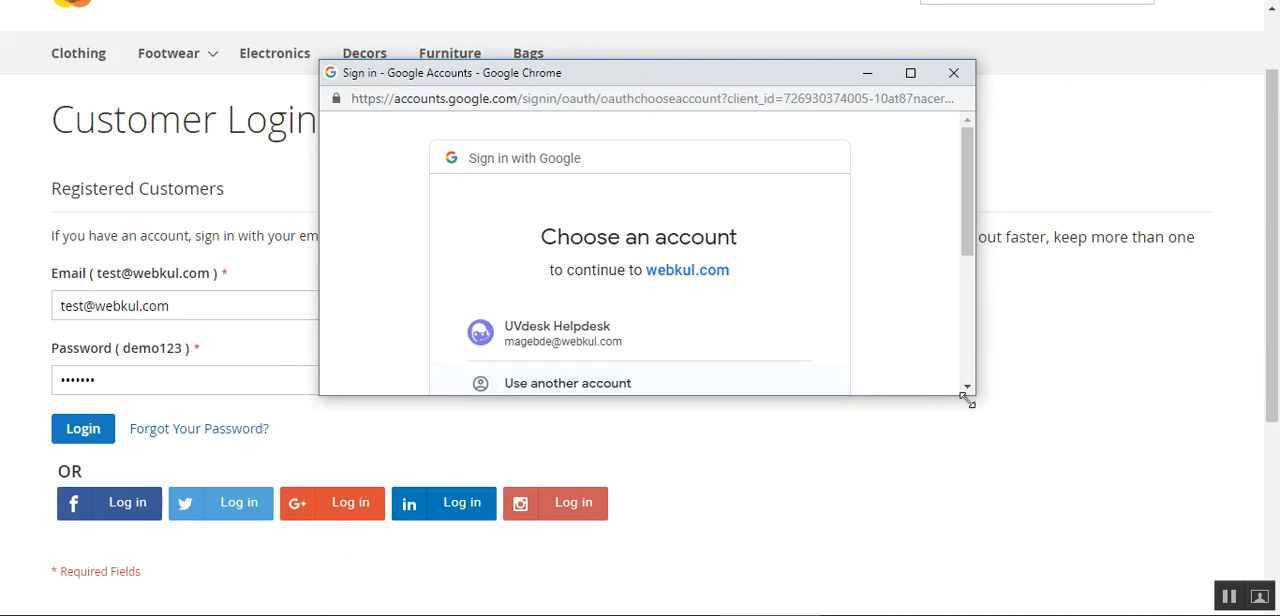
{"action": "left_click_drag", "start_coordinate": [962, 397], "coordinate": [949, 590]}
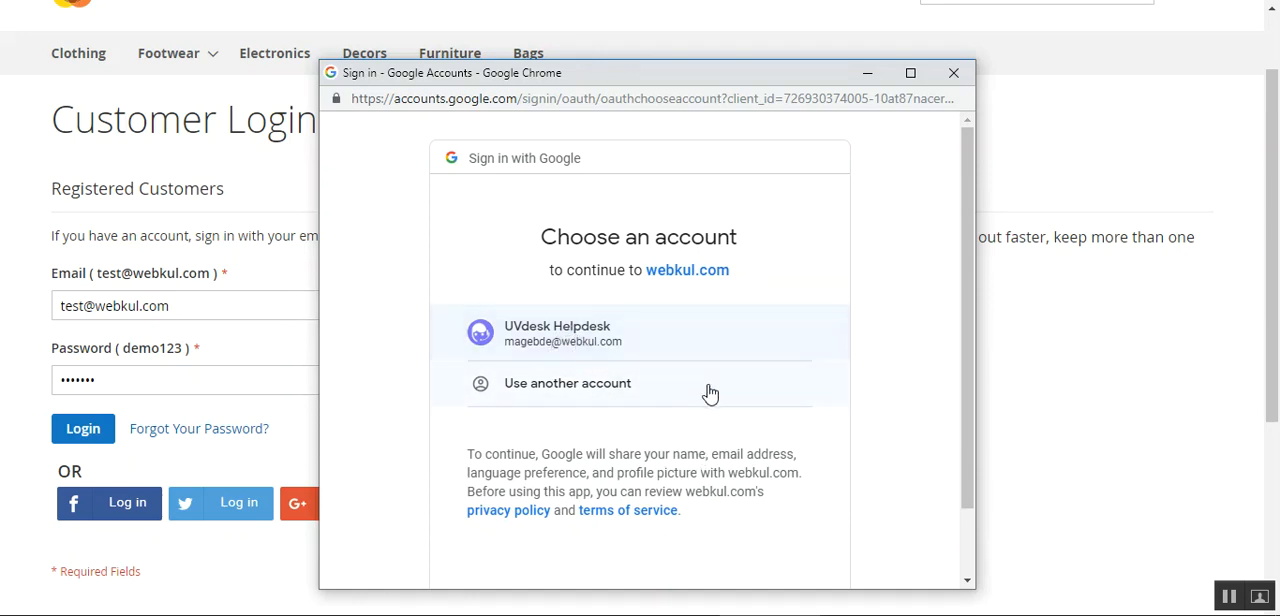
Sign in to the store with the listed Google account and read the account connection message
{"action": "left_click", "coordinate": [585, 341]}
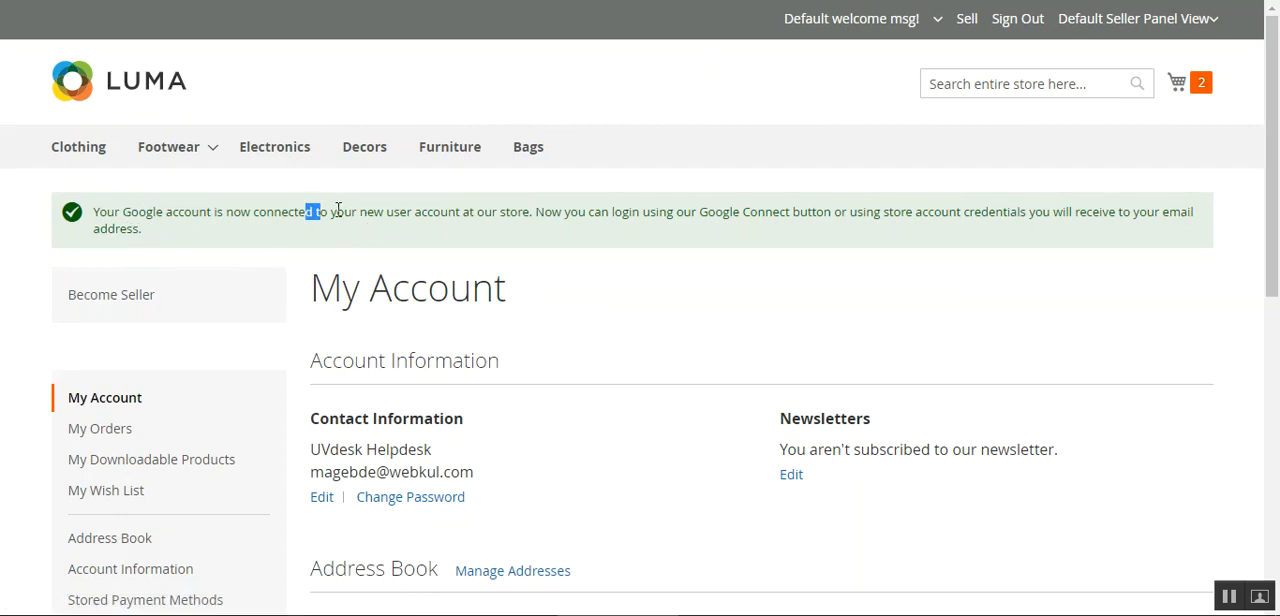
{"action": "left_click_drag", "start_coordinate": [306, 211], "coordinate": [524, 211]}
{"action": "left_click", "coordinate": [527, 239]}
{"action": "left_click_drag", "start_coordinate": [882, 213], "coordinate": [1036, 215]}
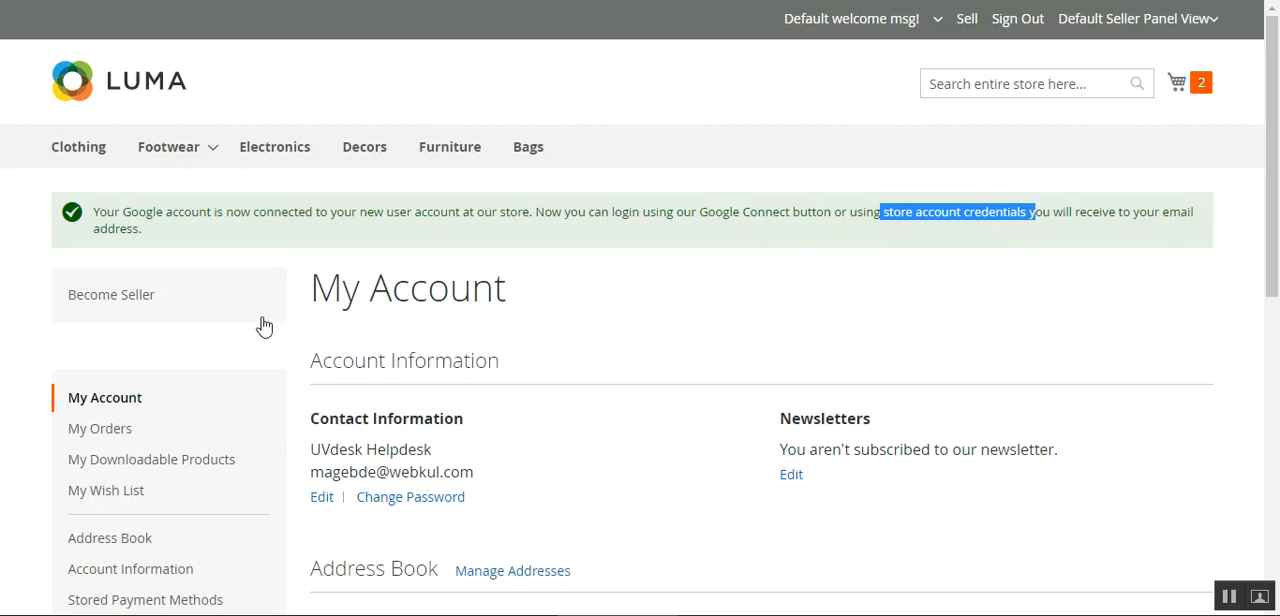
Review the contact information, newsletter and address book sections of the My Account page
{"action": "scroll", "coordinate": [529, 403], "scroll_direction": "down", "scroll_amount": 2}
{"action": "left_click", "coordinate": [714, 428]}
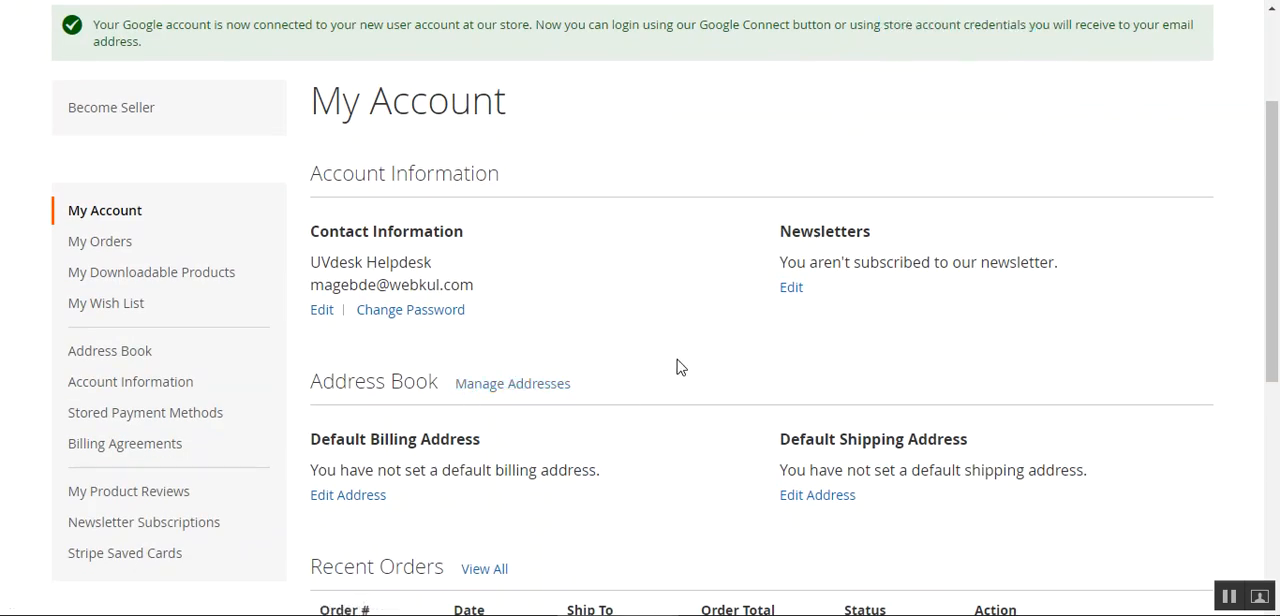
{"action": "scroll", "coordinate": [636, 360], "scroll_direction": "up", "scroll_amount": 2}
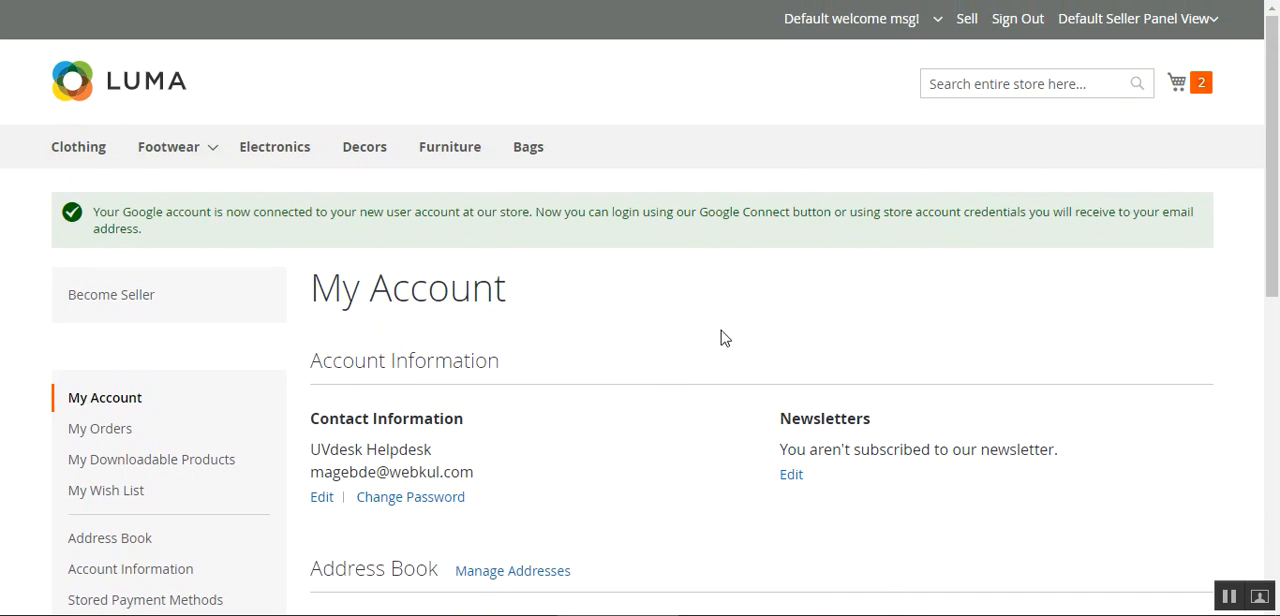
{"action": "scroll", "coordinate": [667, 350], "scroll_direction": "down", "scroll_amount": 2}
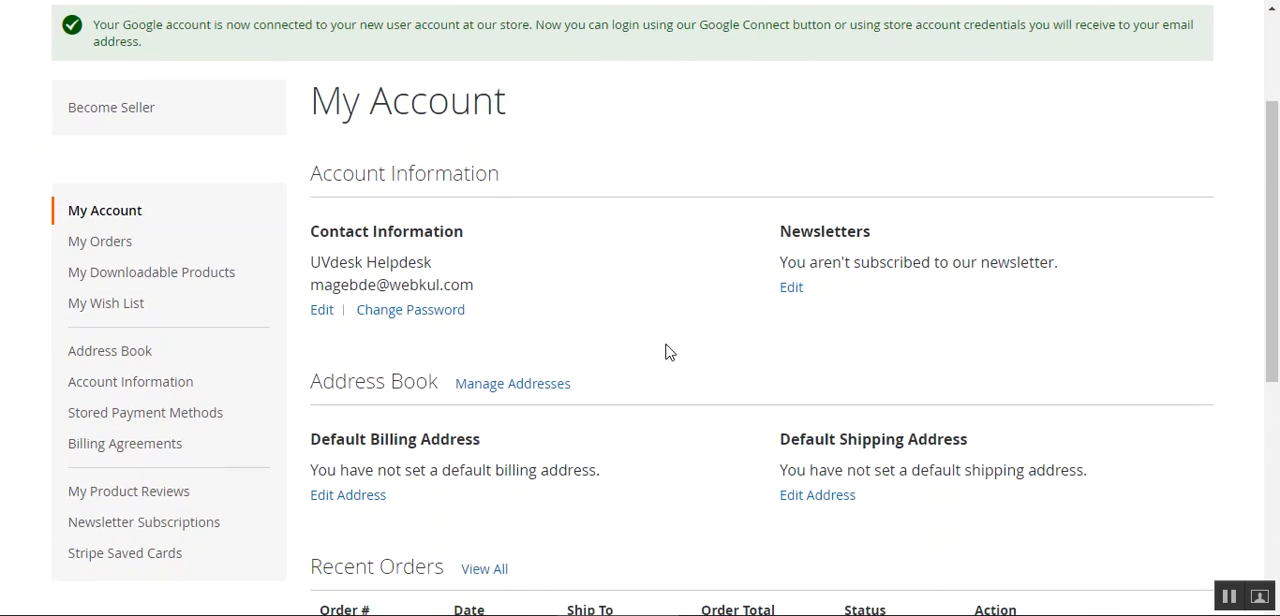
{"action": "scroll", "coordinate": [667, 351], "scroll_direction": "up", "scroll_amount": 2}
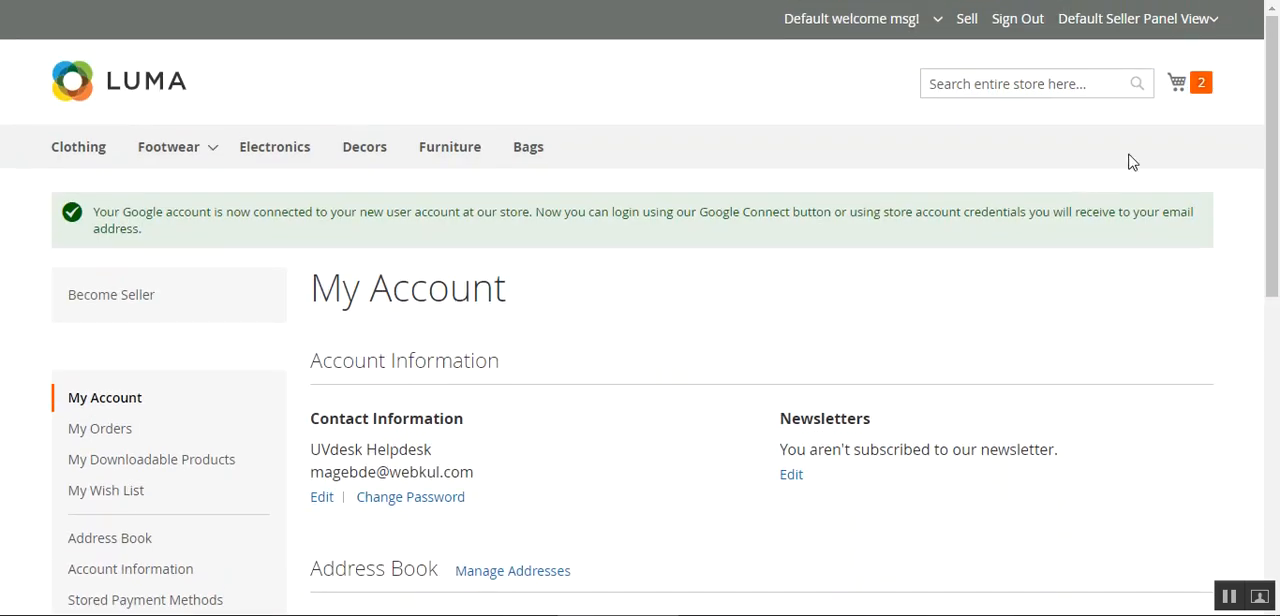
Check the seller panel view options and sign out of the customer account
{"action": "left_click", "coordinate": [1214, 26]}
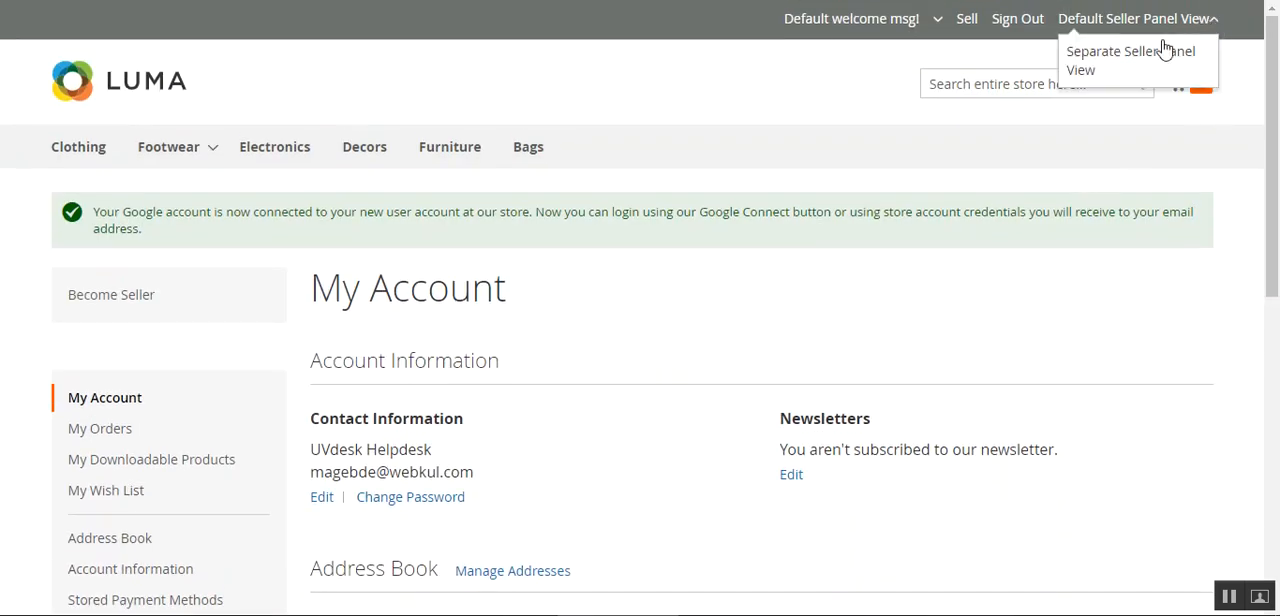
{"action": "left_click", "coordinate": [937, 22]}
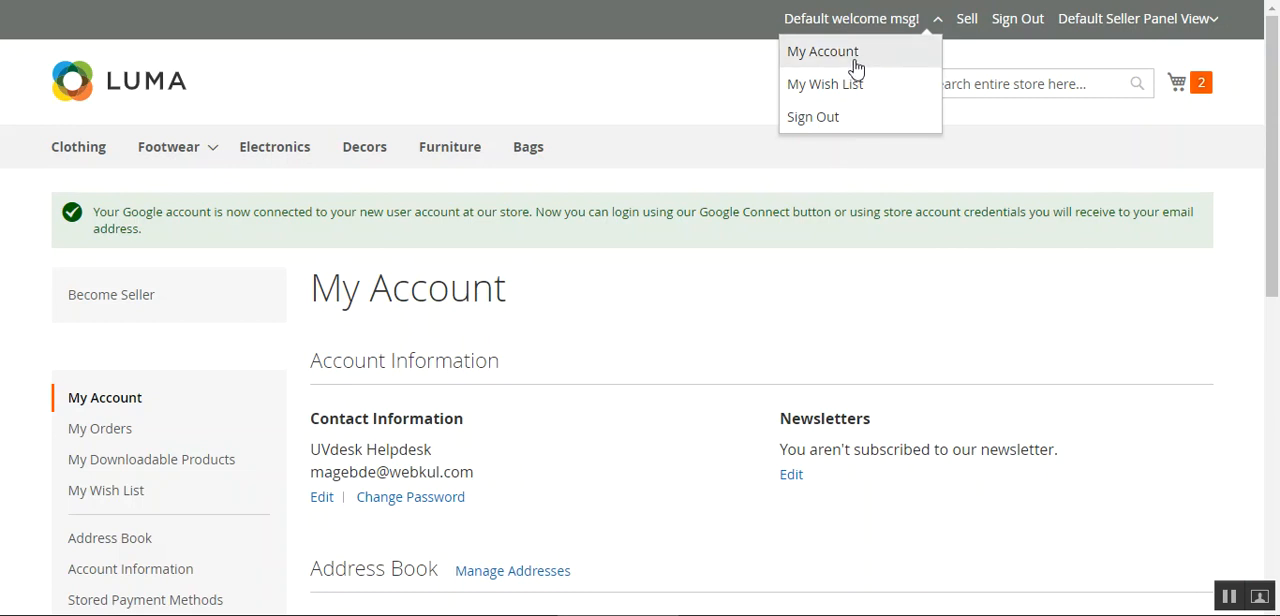
{"action": "left_click", "coordinate": [846, 119]}
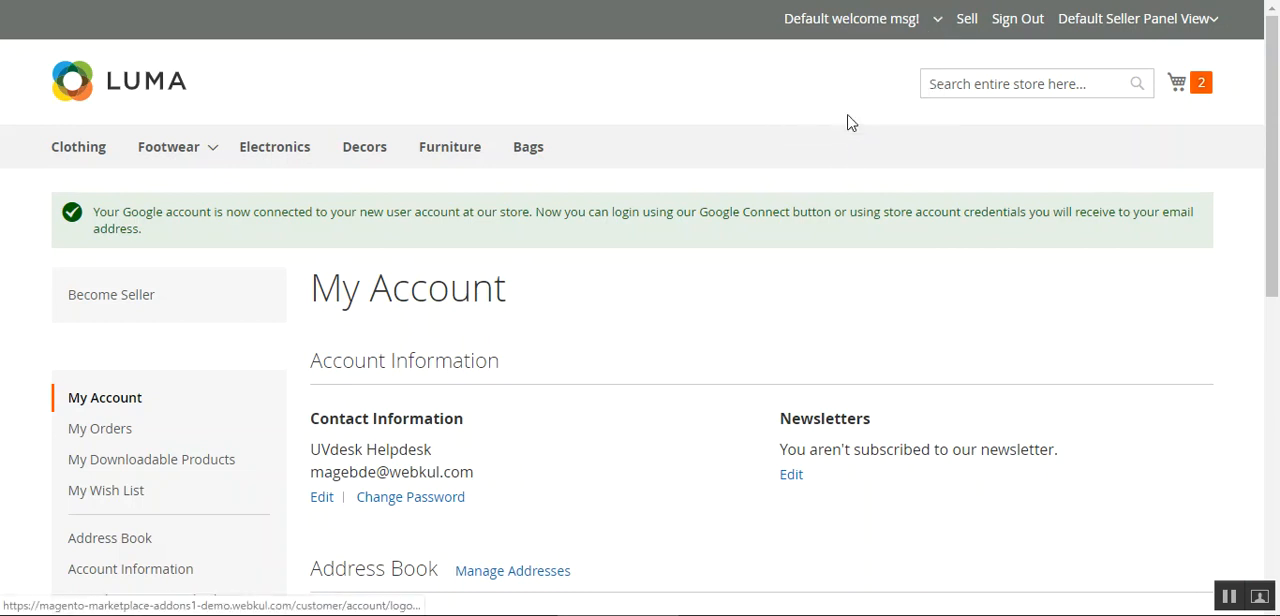